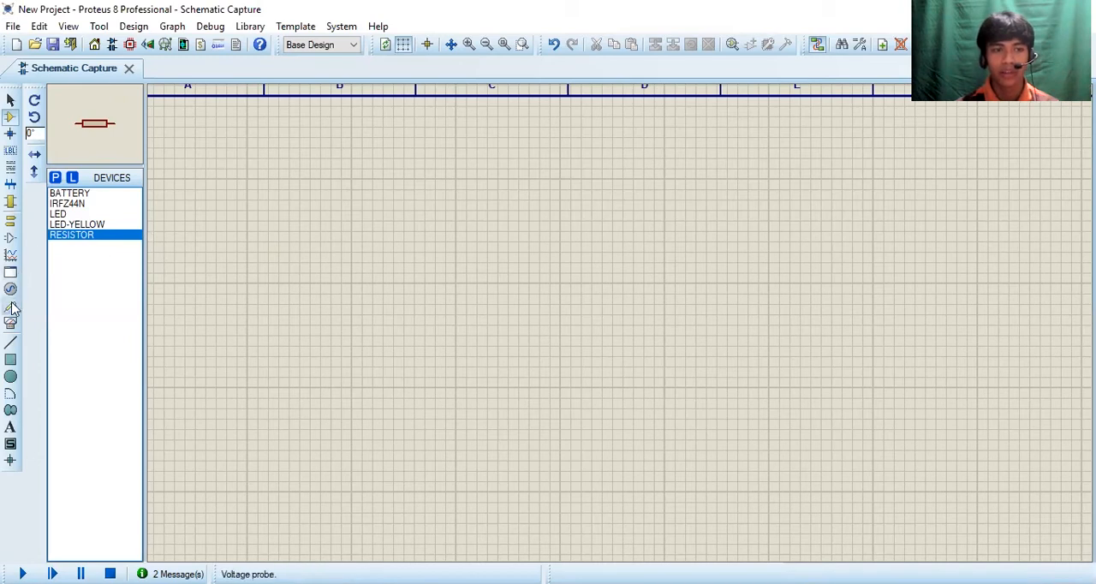
Step: Place a DC generator on the empty left part of the schematic sheet
left_click(11, 289)
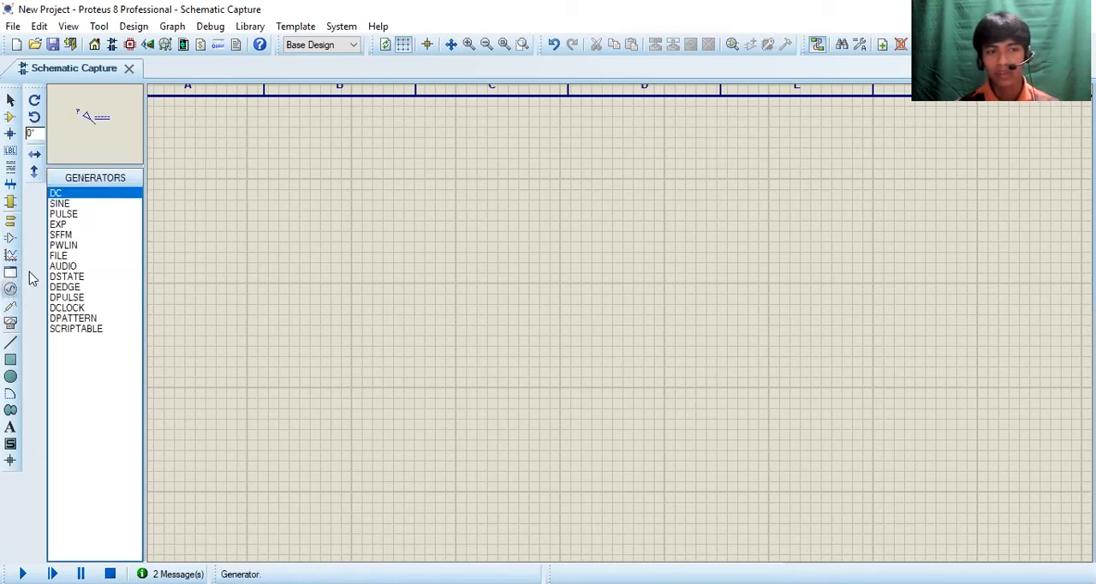
left_click(210, 354)
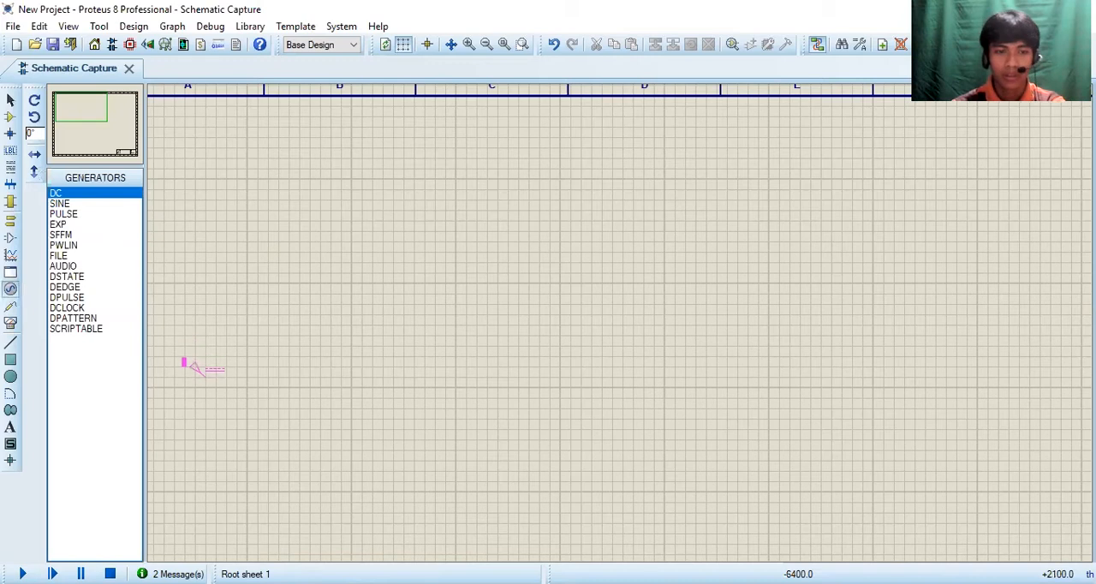
left_click(206, 380)
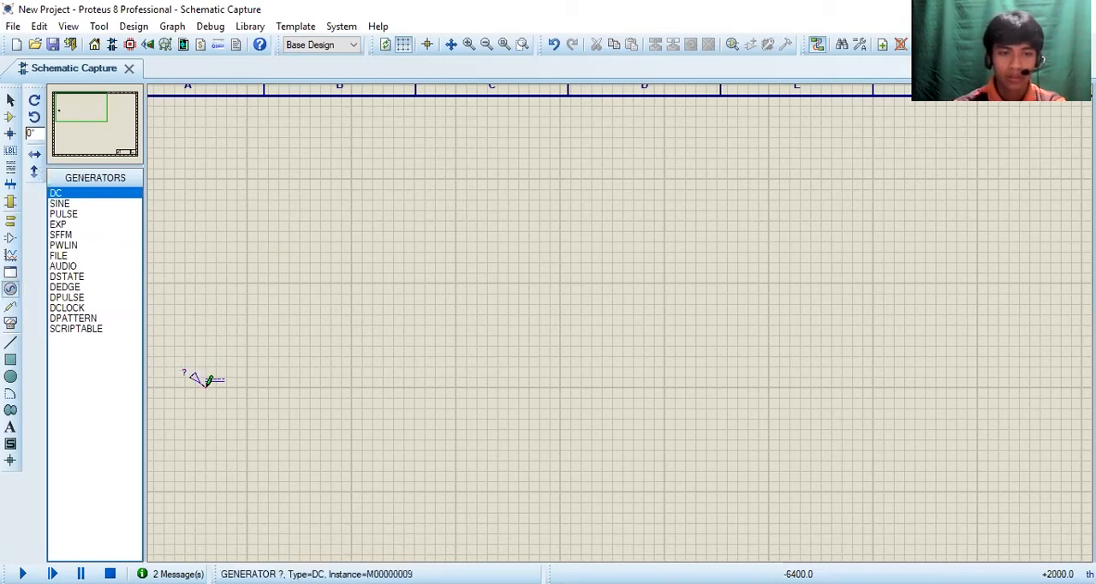
Step: Place three vertically rotated resistors: two stacked to the right of the DC generator and one higher up and further right
left_click(10, 117)
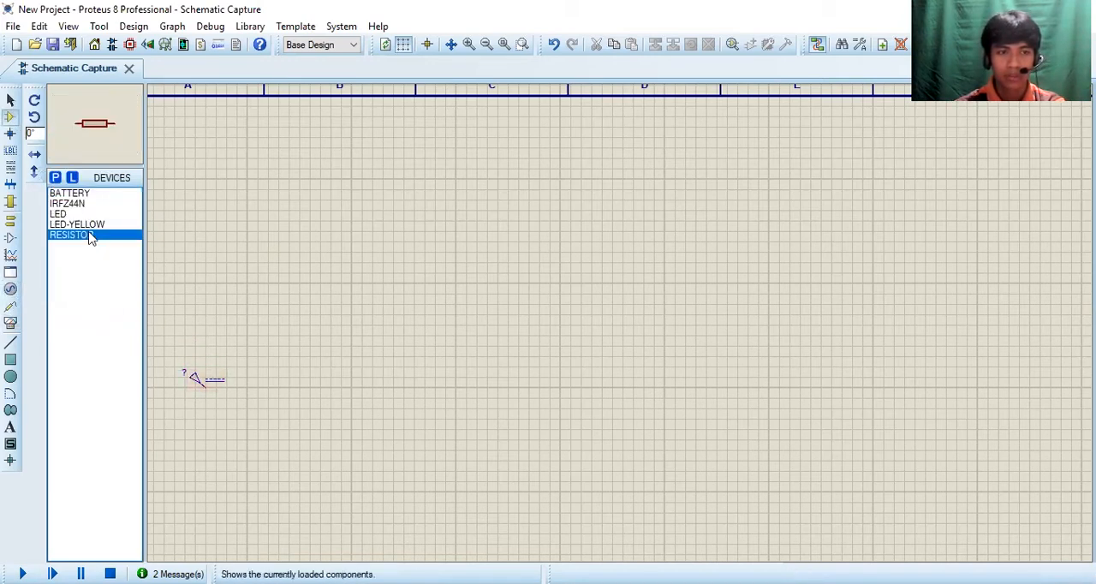
left_click(34, 117)
left_click(382, 299)
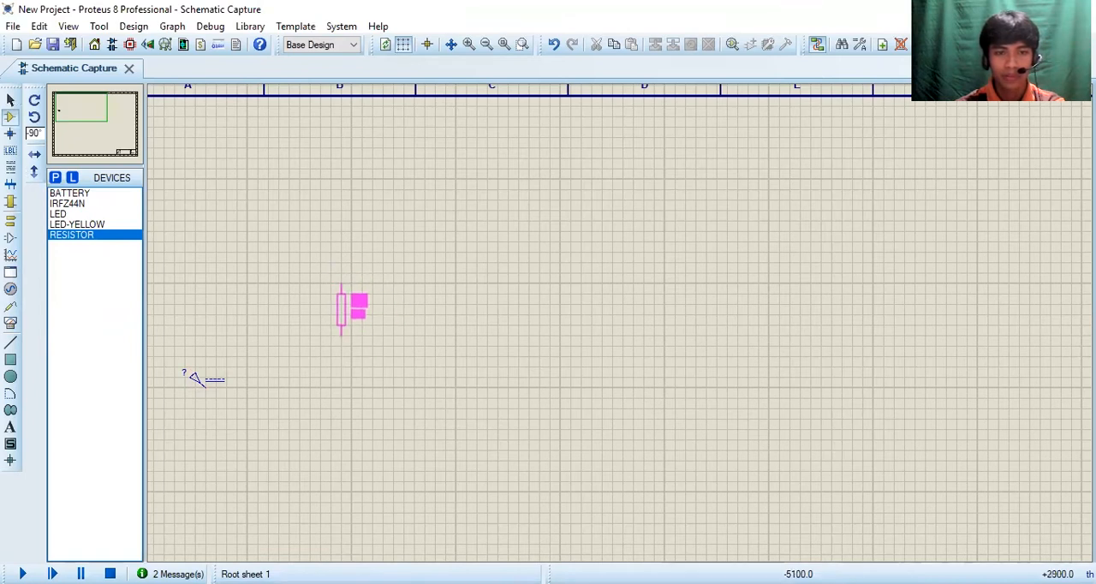
left_click(351, 329)
left_click(352, 432)
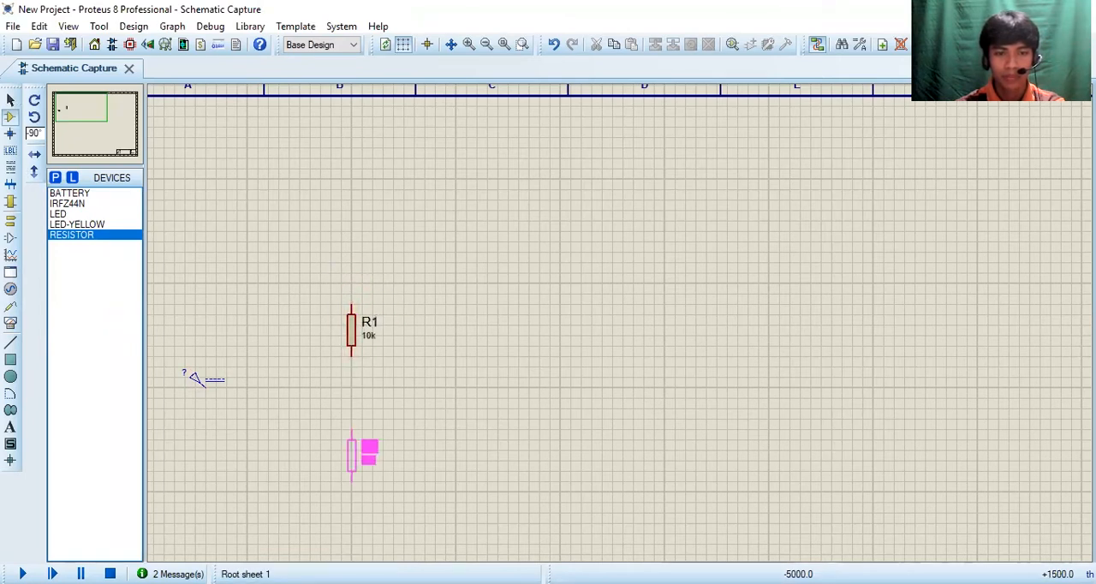
left_click(351, 442)
left_click(466, 203)
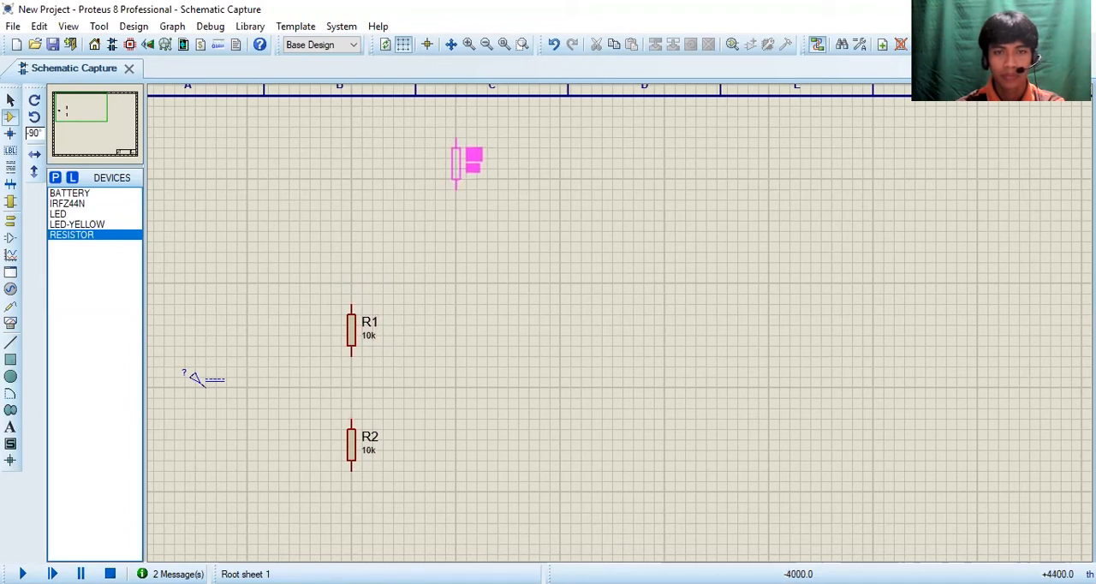
left_click(460, 125)
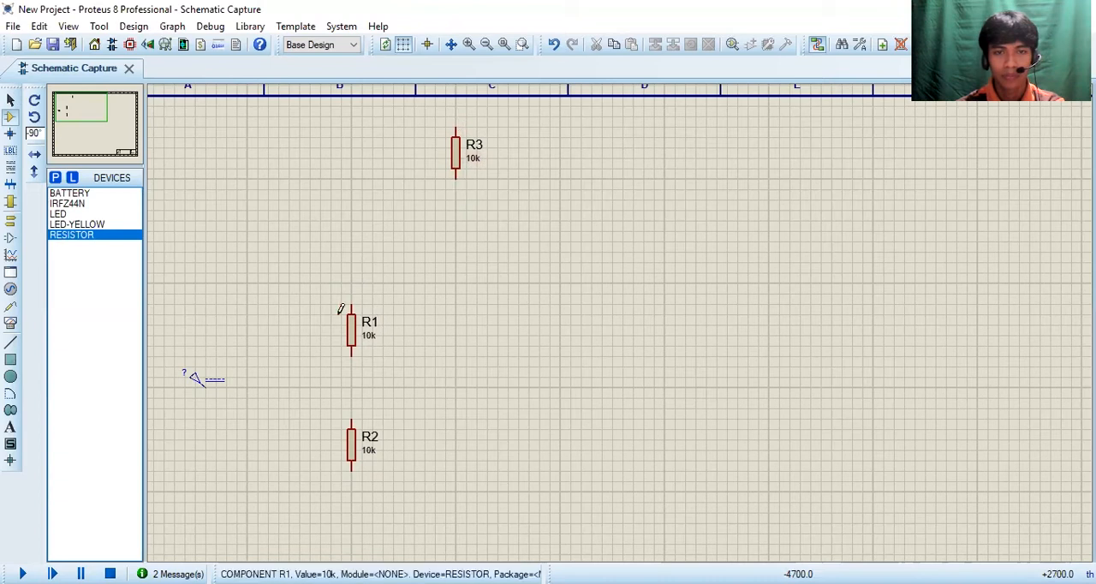
Step: Place a yellow LED (LED-YELLOW) pointing downward directly below resistor R3
left_click(77, 224)
left_click(445, 220)
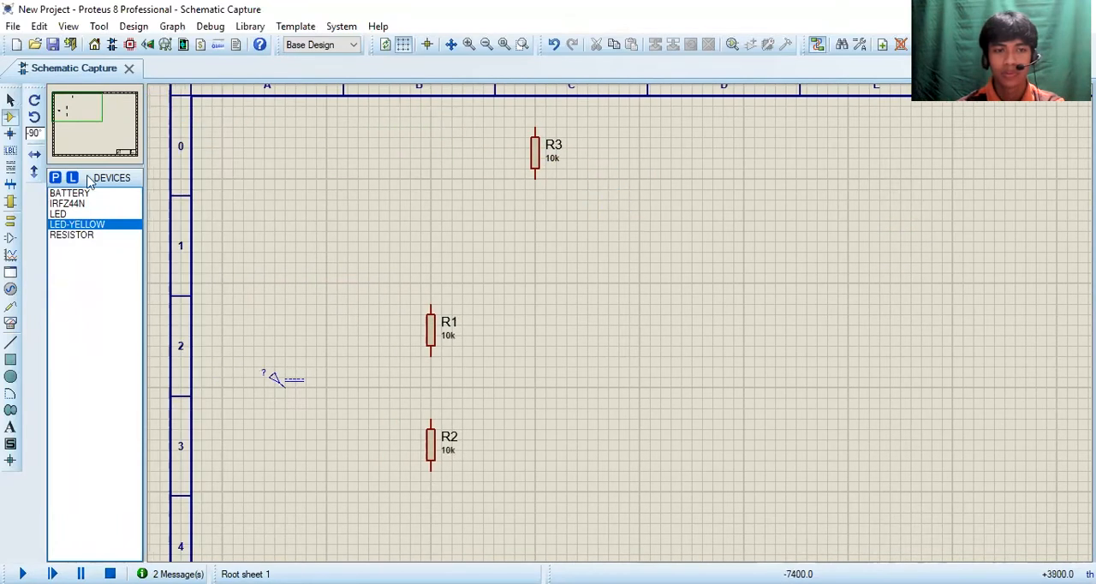
left_click(34, 114)
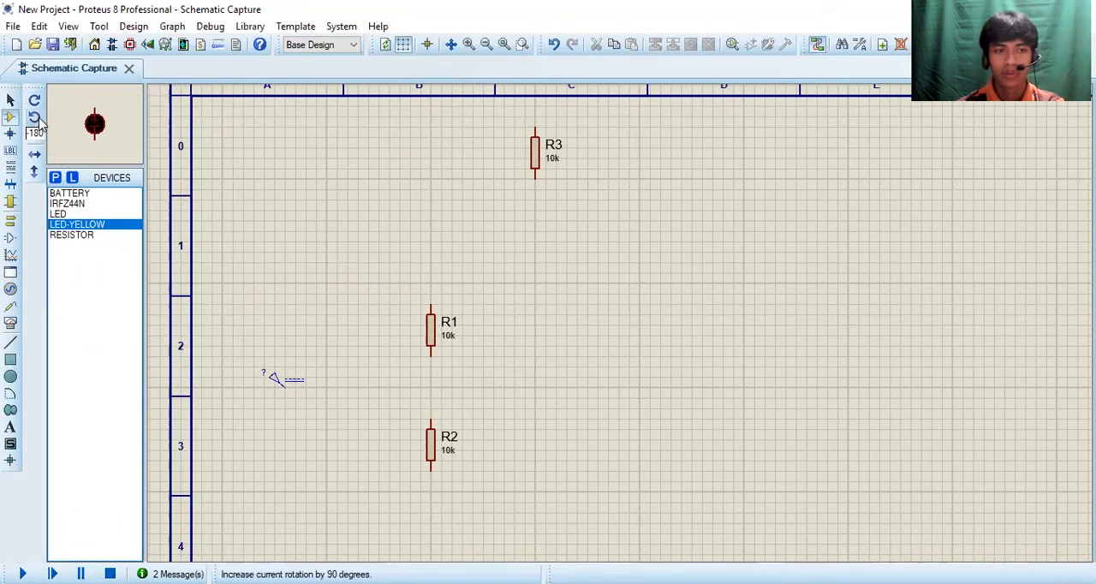
left_click(34, 117)
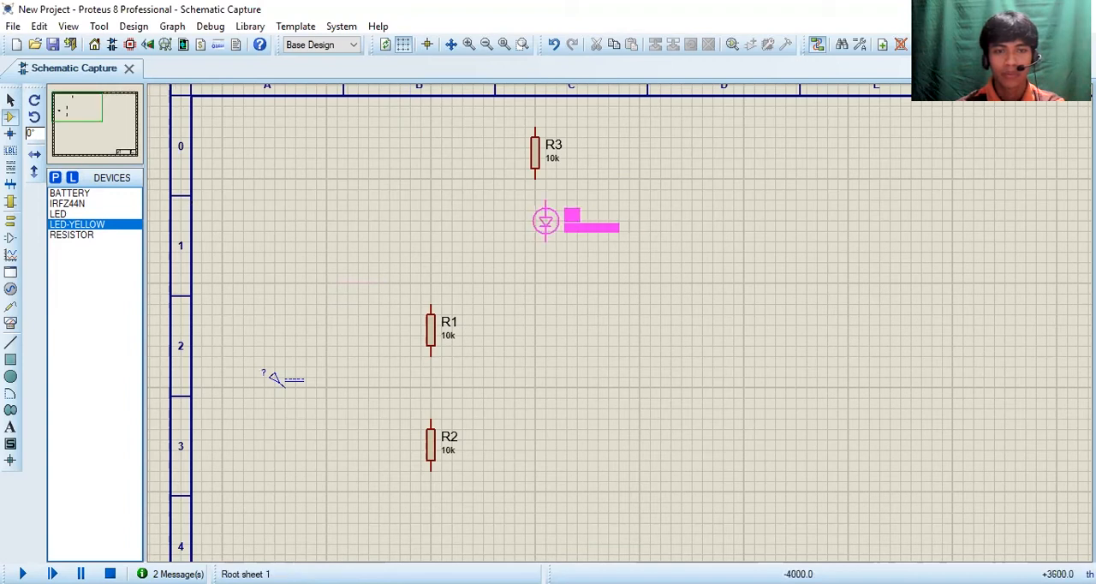
left_click(536, 208)
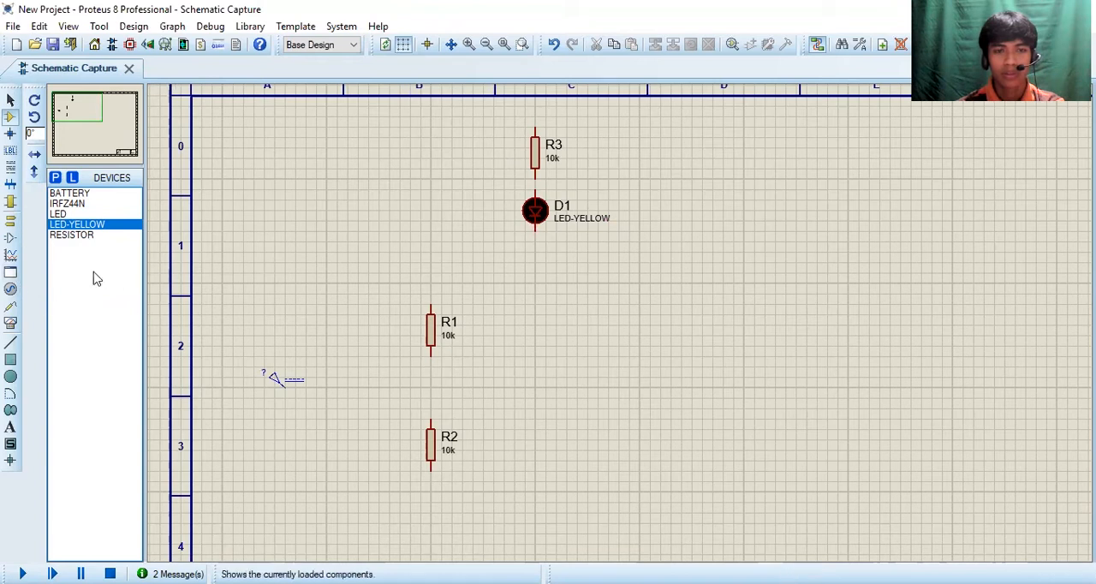
Step: Place a DC voltmeter below the yellow LED
left_click(10, 323)
left_click(94, 297)
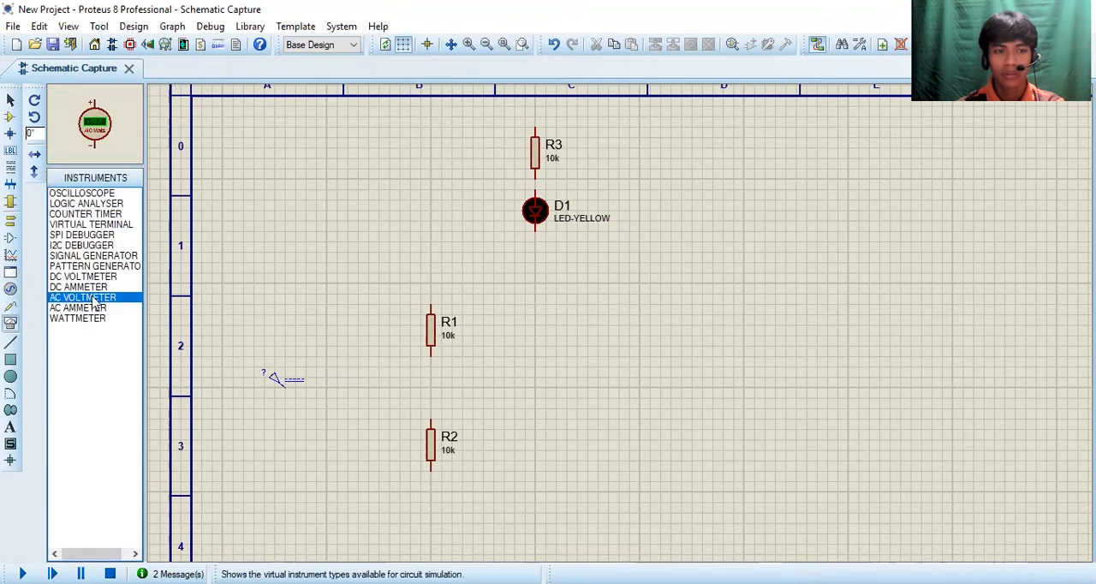
left_click(97, 278)
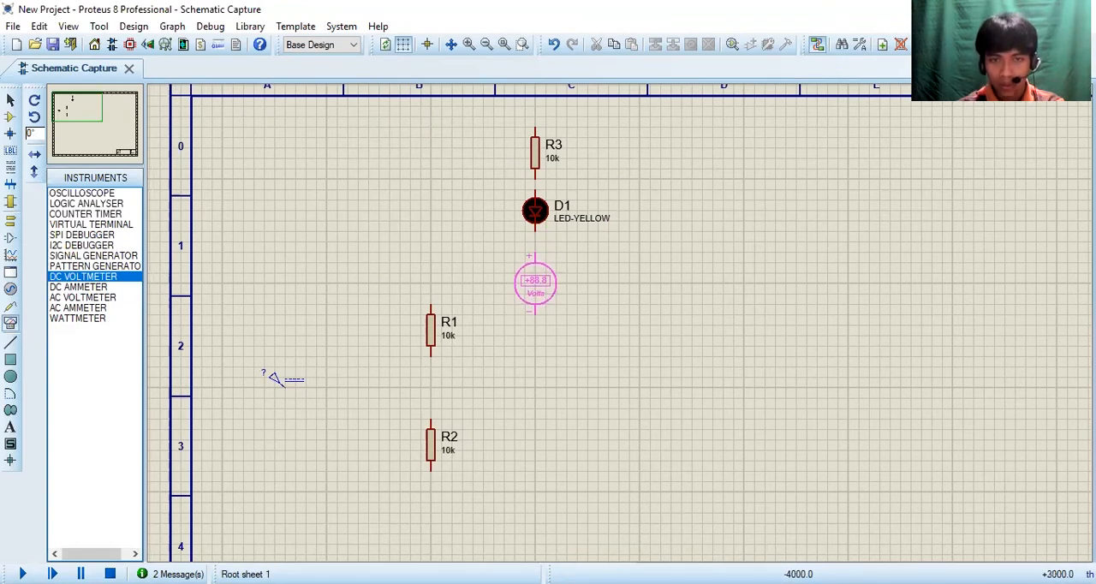
left_click(535, 282)
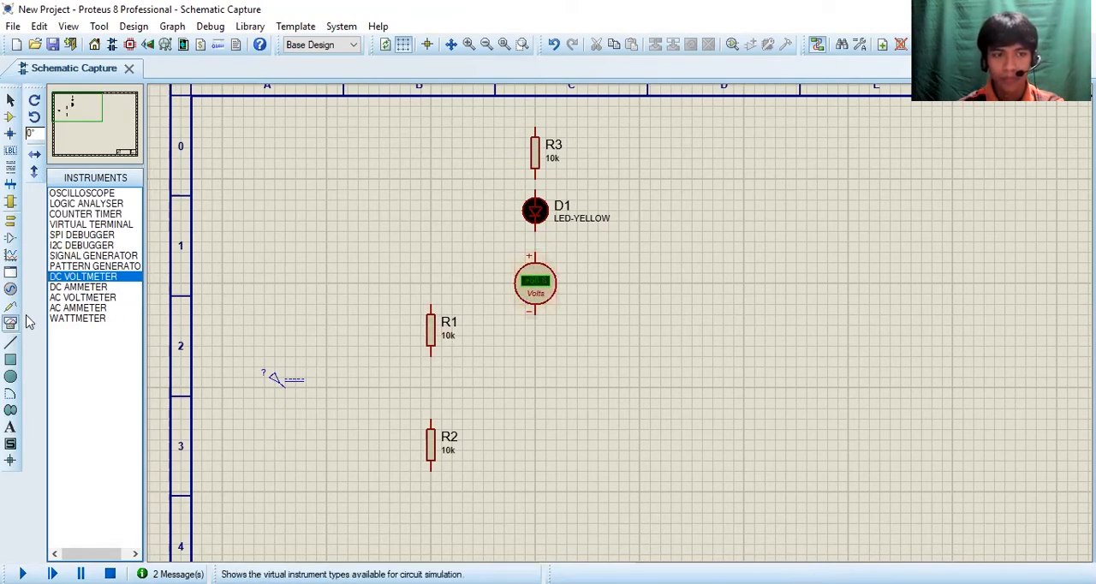
Step: Place a battery to the right of resistor R3 and the yellow LED
left_click(10, 117)
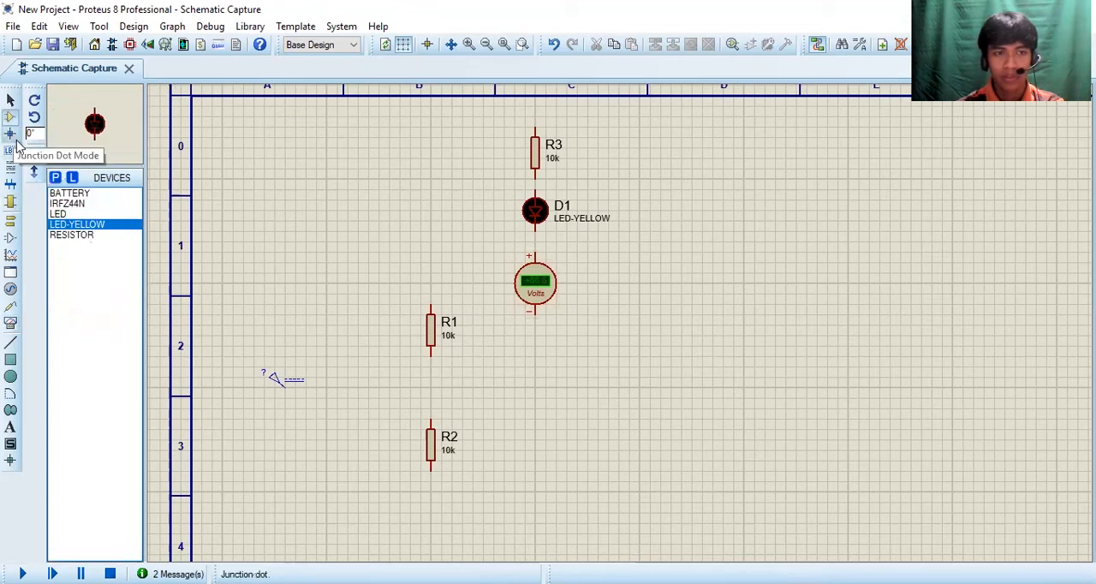
left_click(69, 193)
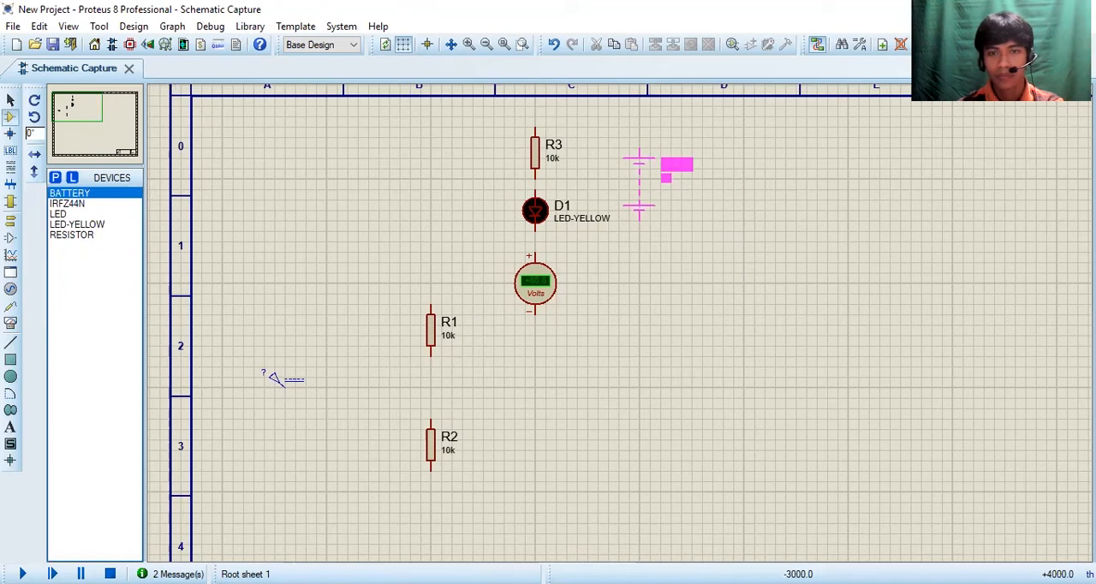
left_click(637, 181)
Step: Replace the DC voltmeter below the yellow LED with a vertically rotated DC ammeter whose positive terminal faces up
left_click(10, 323)
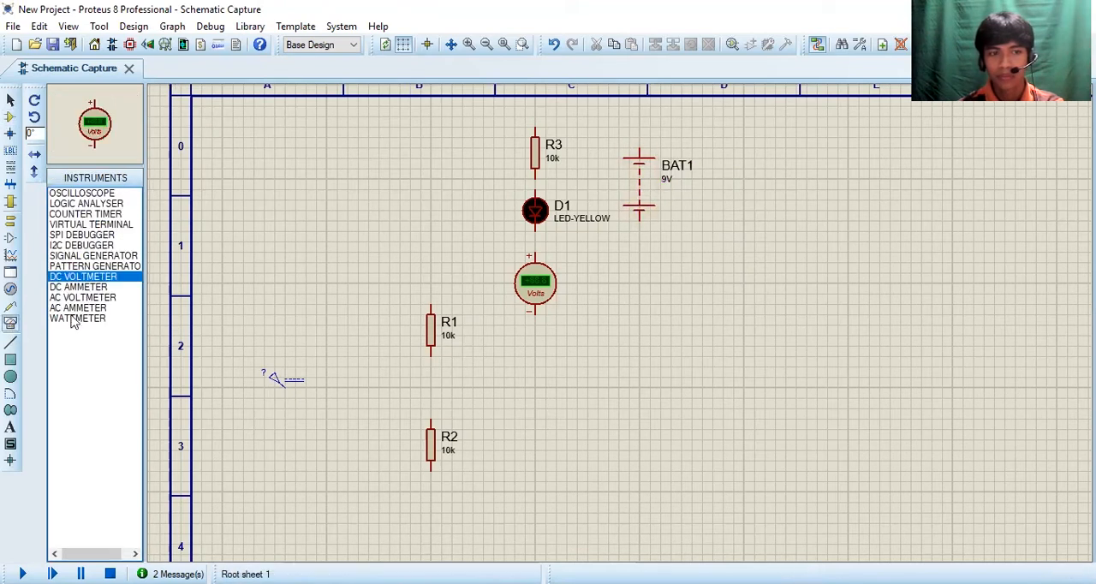
left_click(527, 299)
key("Delete")
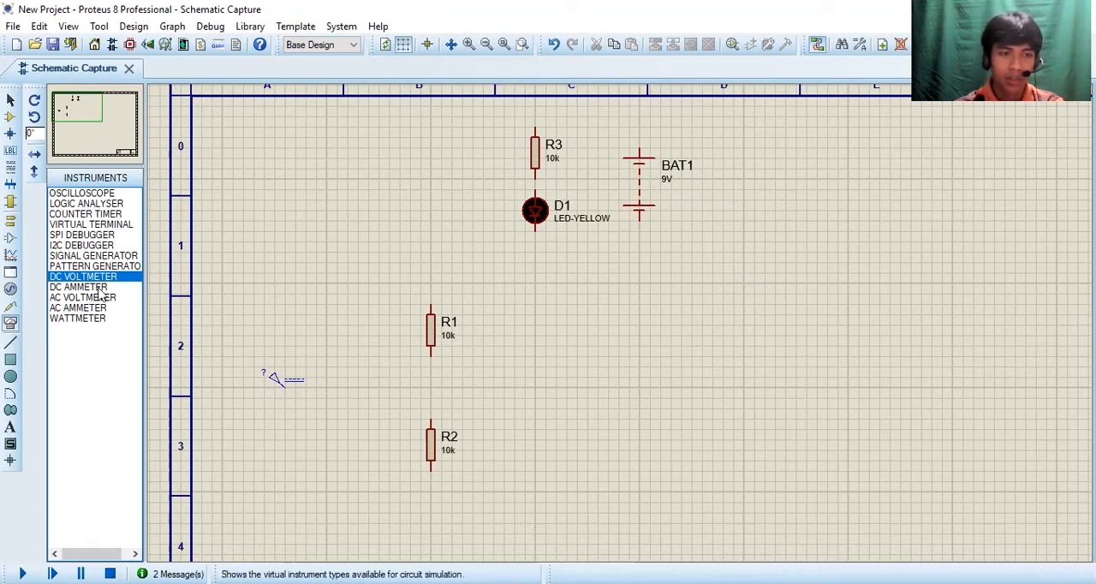
left_click(98, 287)
left_click(35, 101)
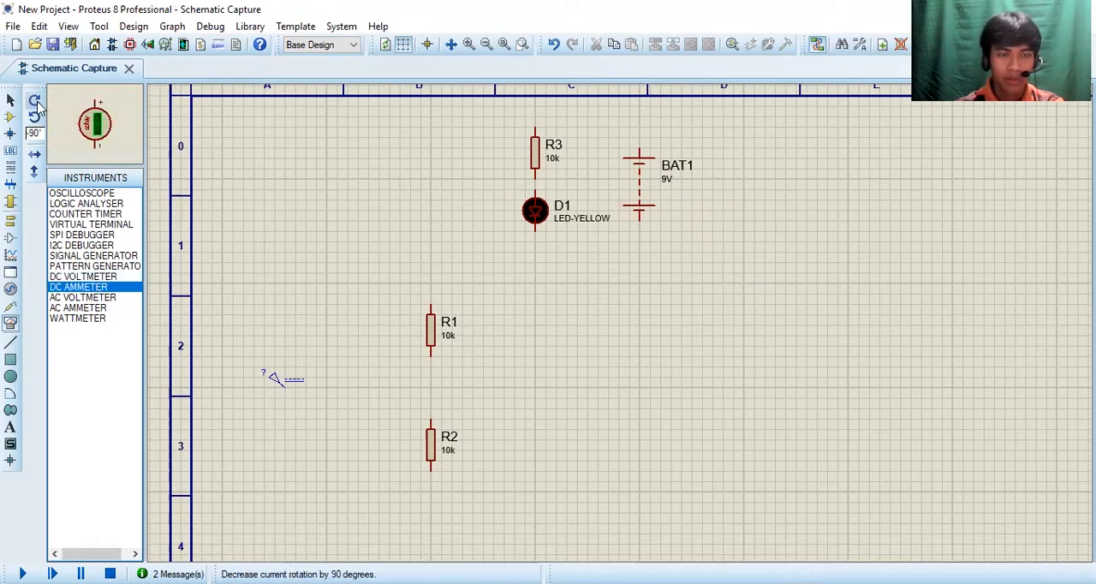
left_click(35, 102)
left_click(35, 101)
left_click(38, 103)
left_click(37, 103)
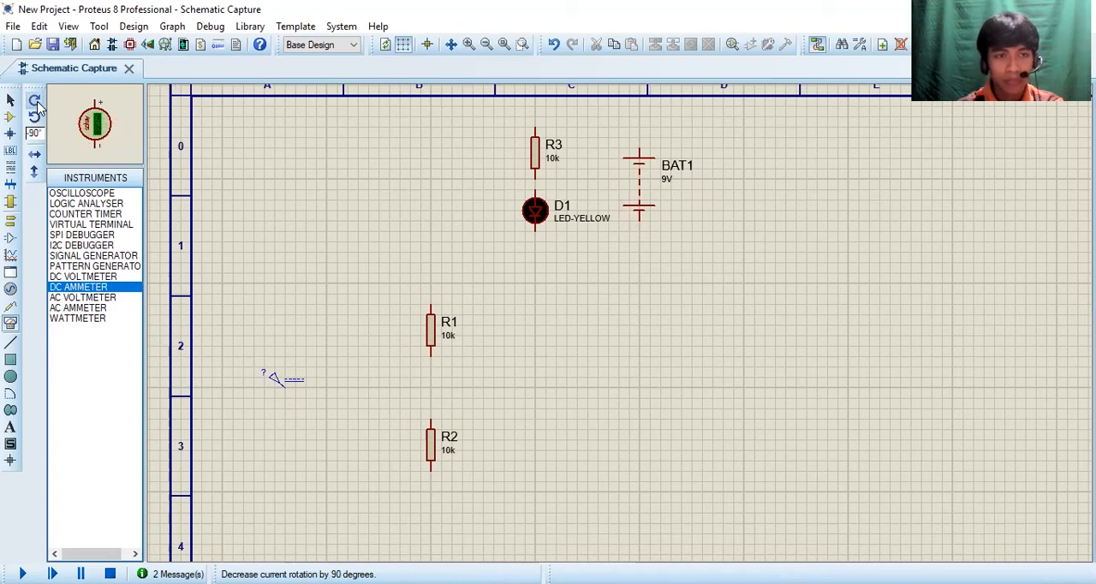
left_click(521, 302)
left_click(535, 284)
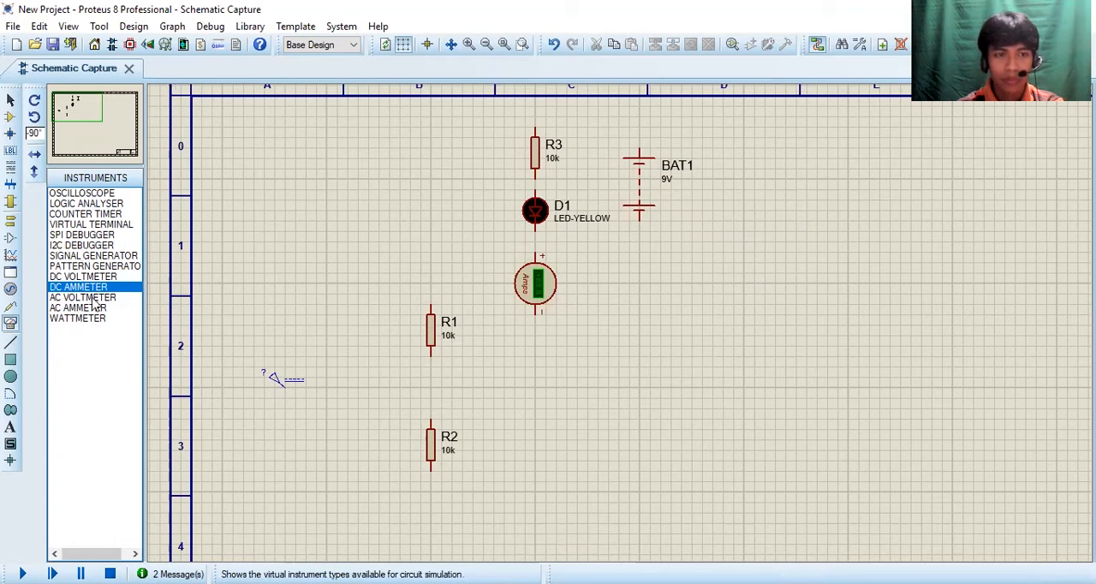
Step: Place an AC voltmeter to the right of the DC ammeter and an IRFZ44N MOSFET directly below the ammeter
left_click(93, 298)
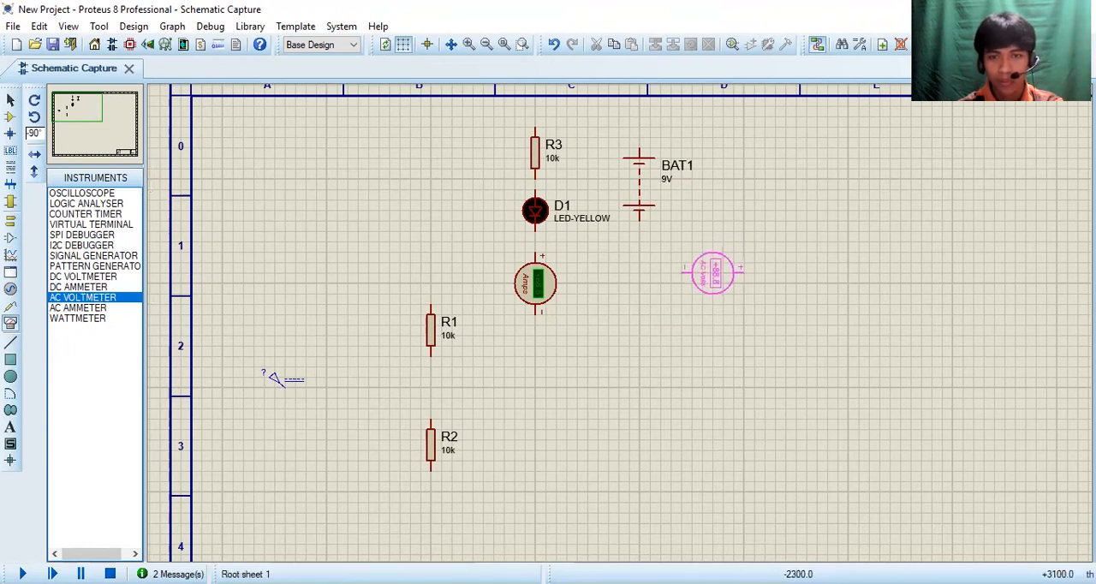
left_click(702, 284)
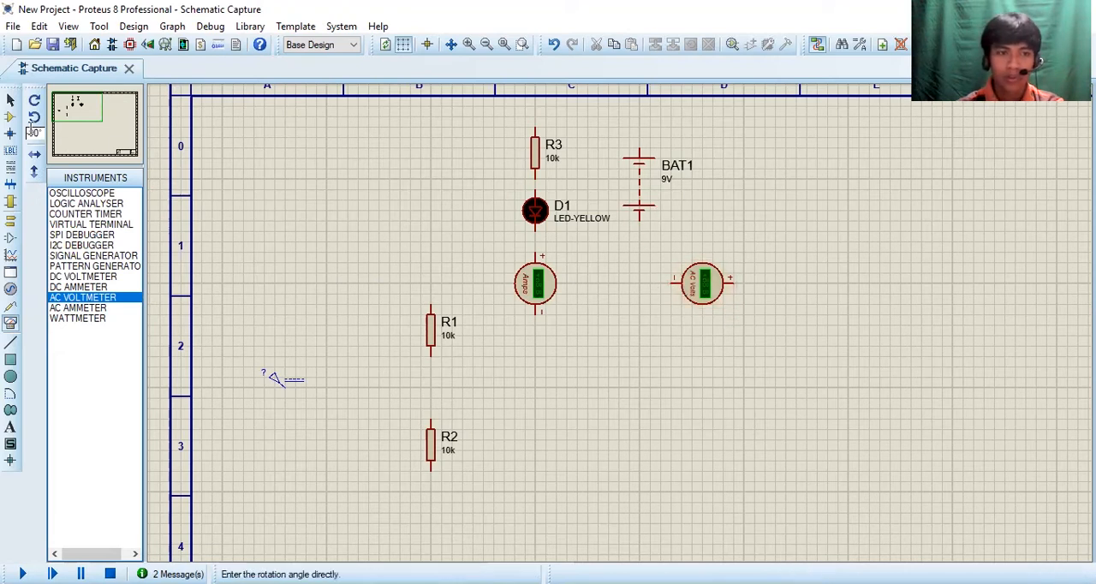
left_click(10, 117)
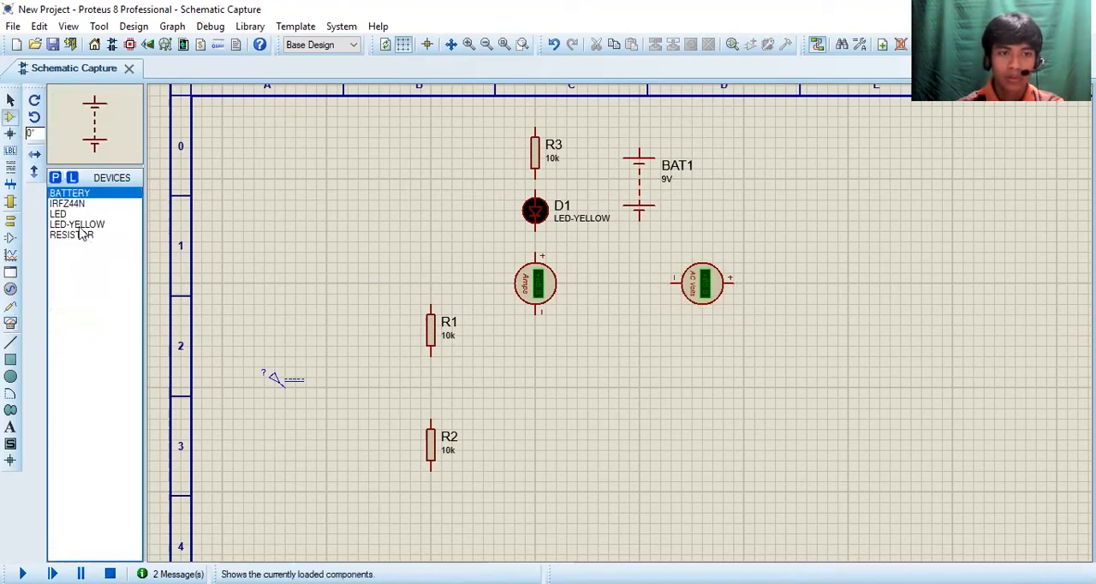
left_click(79, 226)
left_click(89, 206)
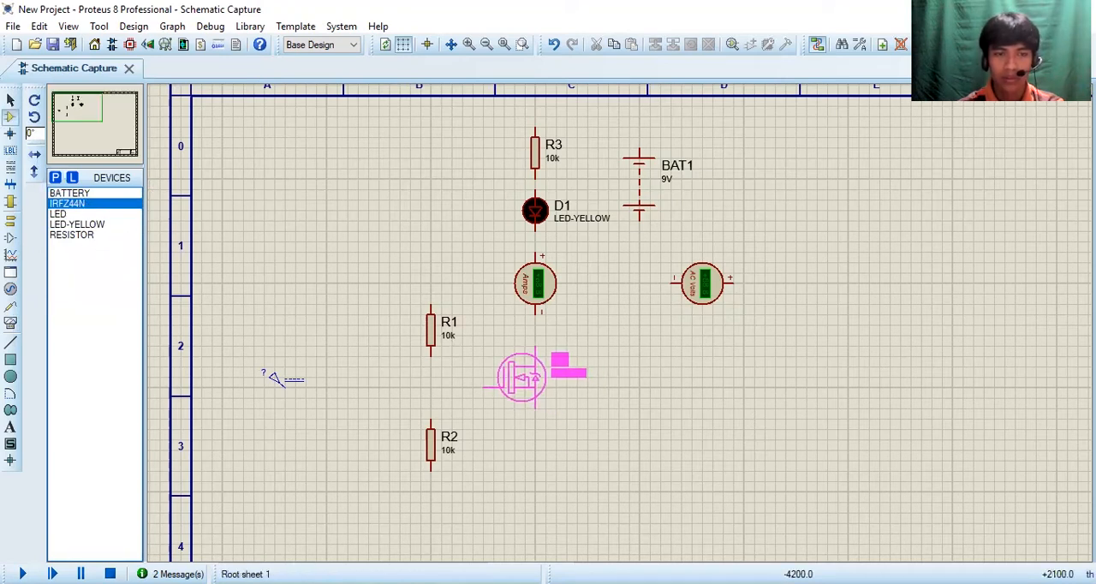
left_click(521, 376)
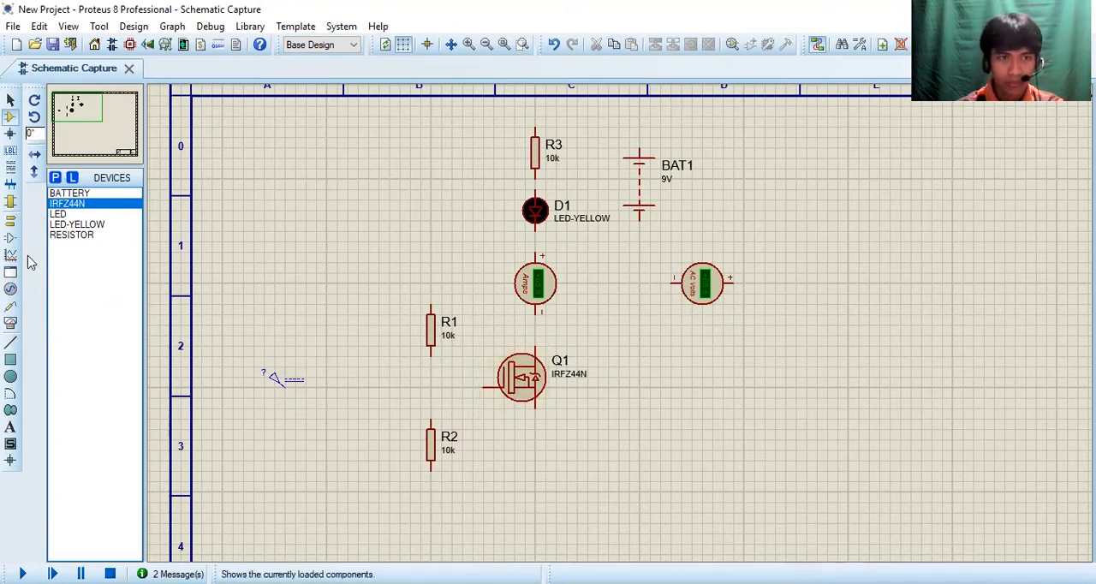
Step: Place two ground terminals near the lower edge of the circuit, one below the MOSFET and one below the battery
left_click(10, 220)
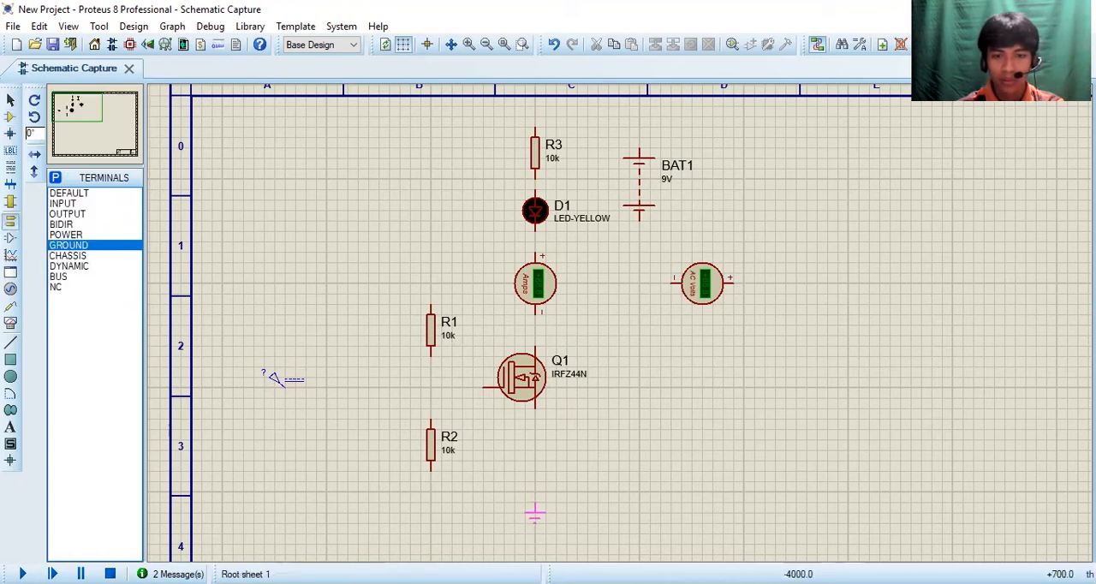
left_click(534, 514)
left_click(638, 518)
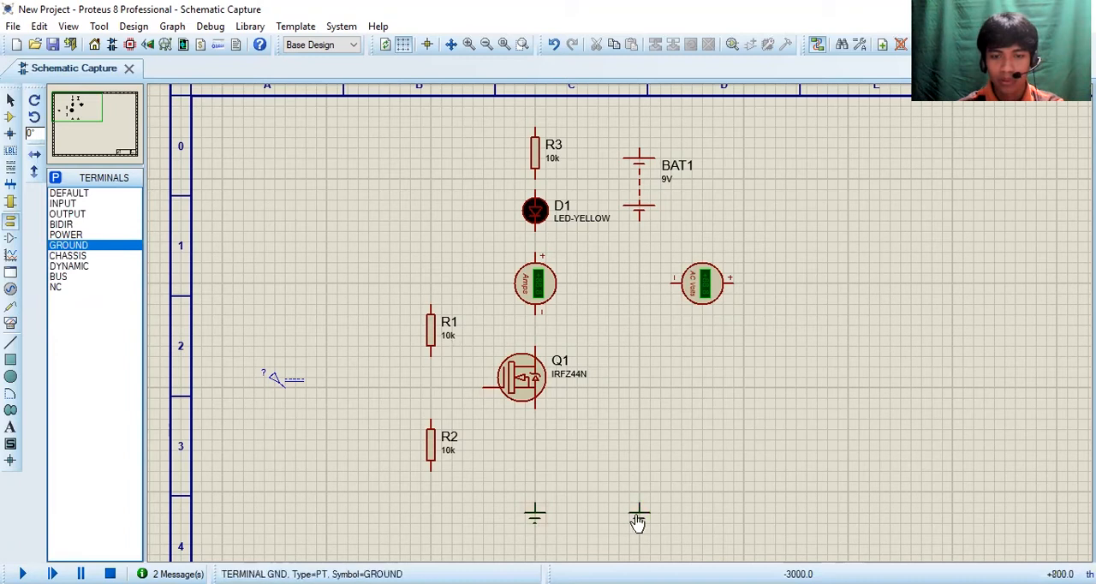
Step: Wire the DC generator to the MOSFET's gate and connect the lower end of R1 and upper end of R2 to that wire
left_click(284, 386)
left_click(484, 387)
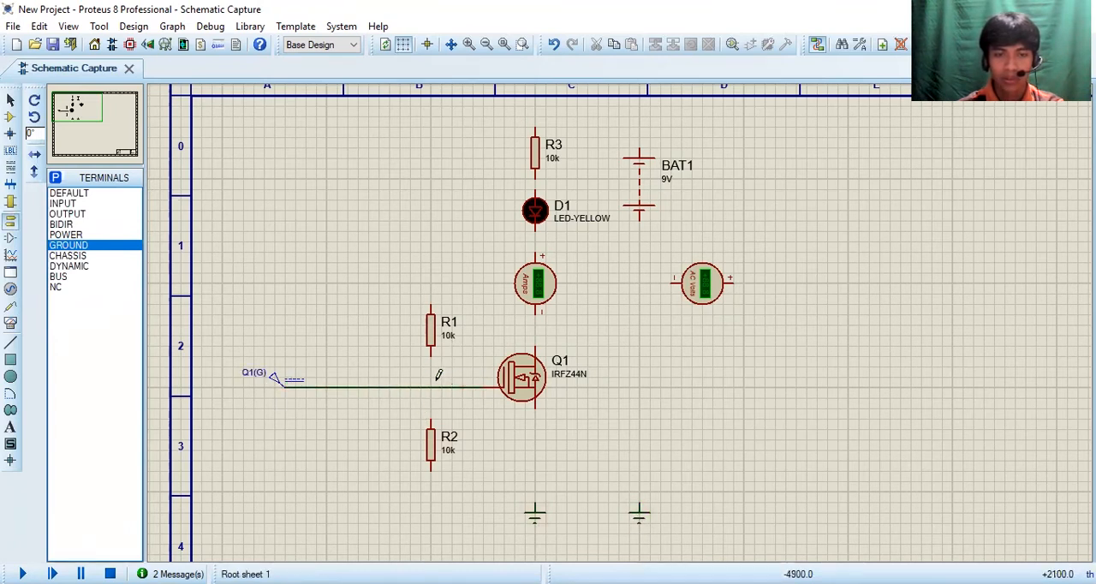
left_click(430, 387)
left_click(431, 347)
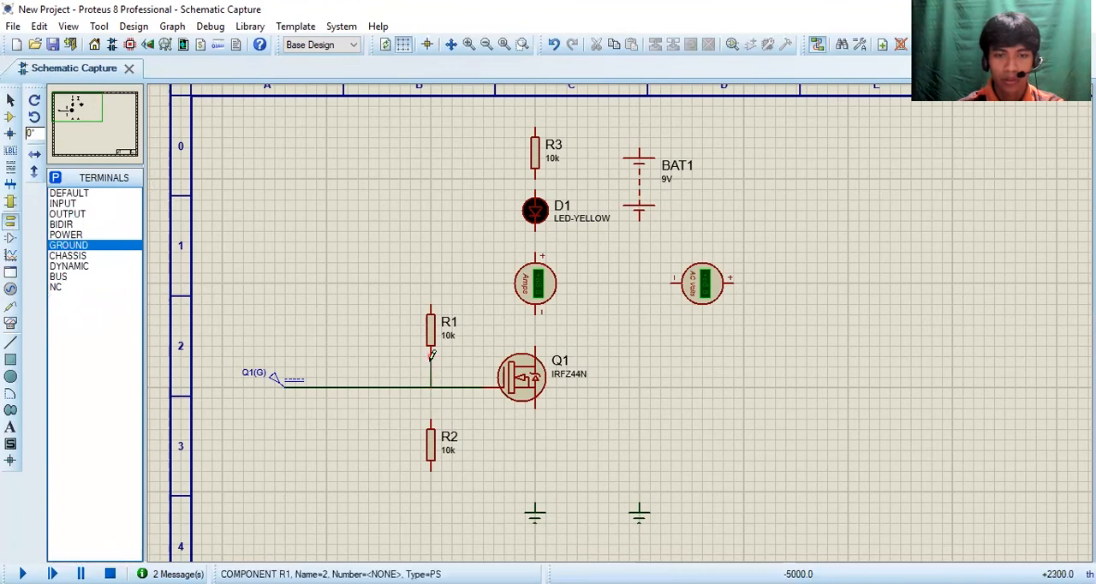
left_click(431, 387)
left_click(430, 420)
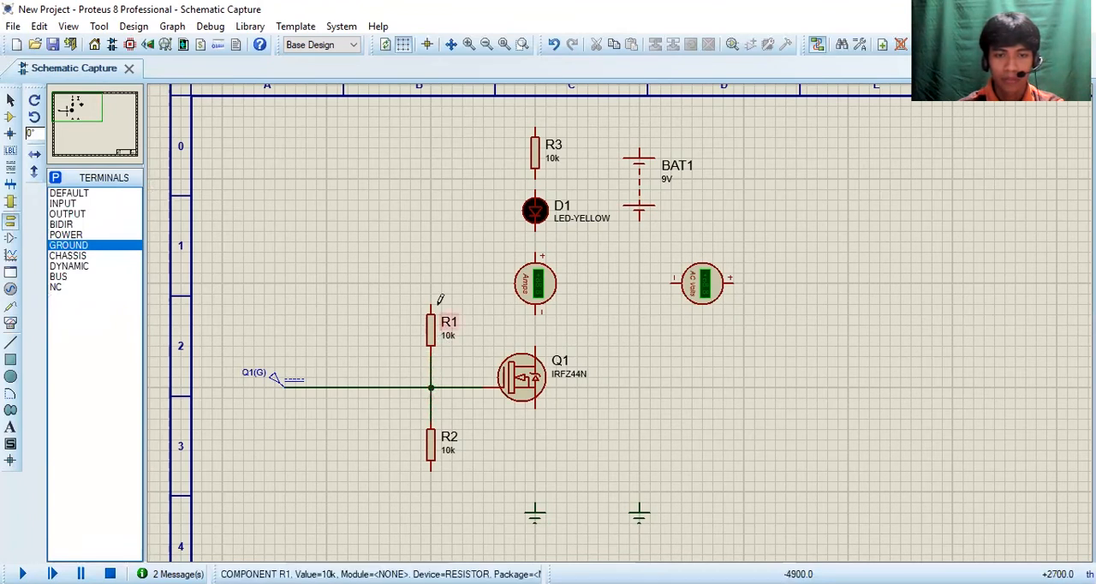
Step: Wire R1's upper end to R3's upper end and connect R3, the LED, the DC ammeter and the MOSFET's drain in series
left_click(431, 303)
left_click(535, 128)
left_click(535, 190)
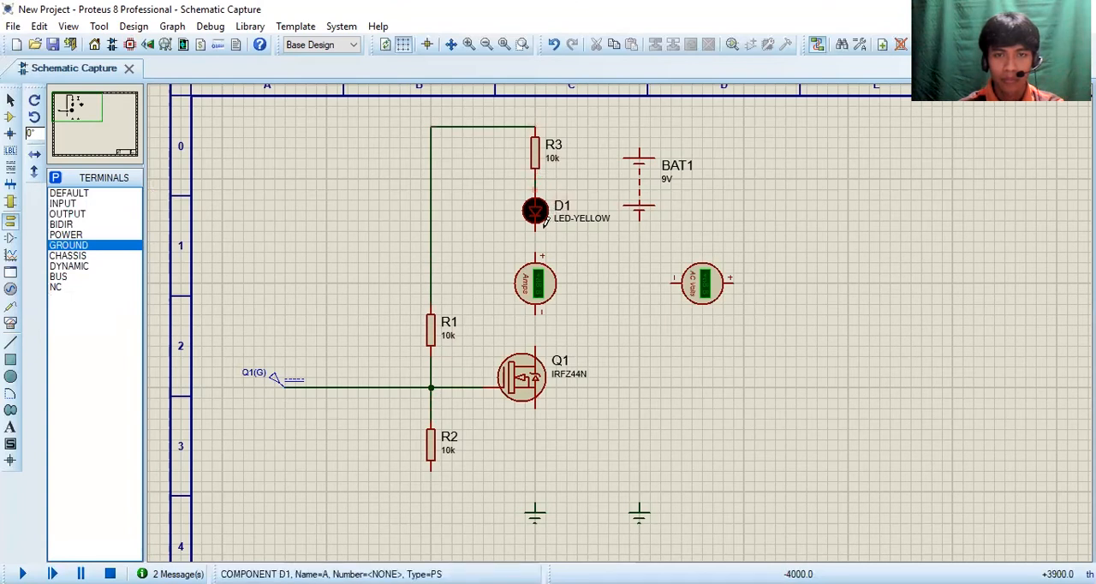
left_click(536, 228)
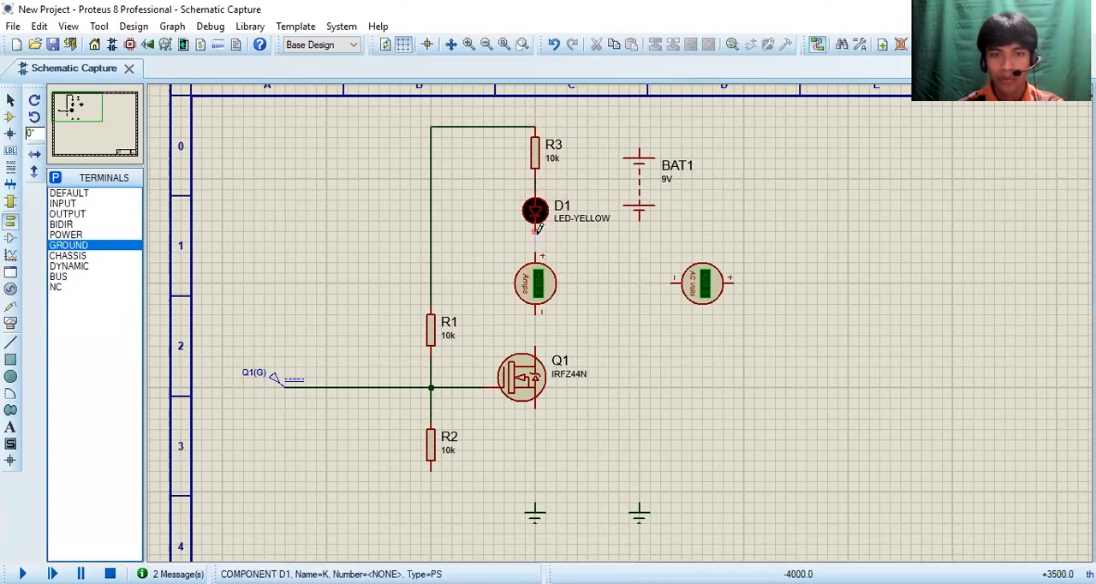
left_click(535, 255)
left_click(535, 314)
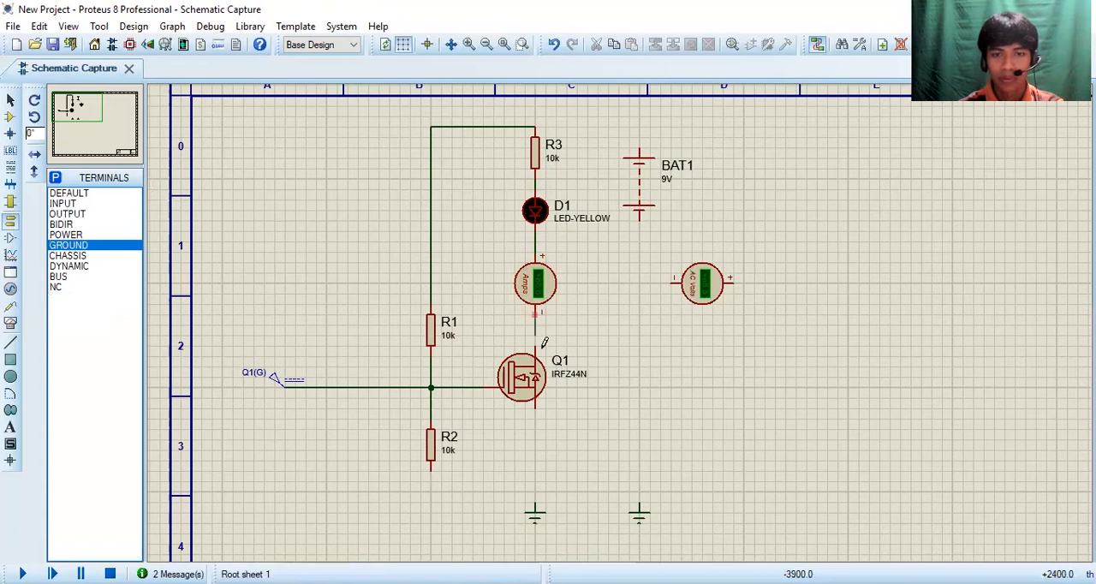
left_click(536, 341)
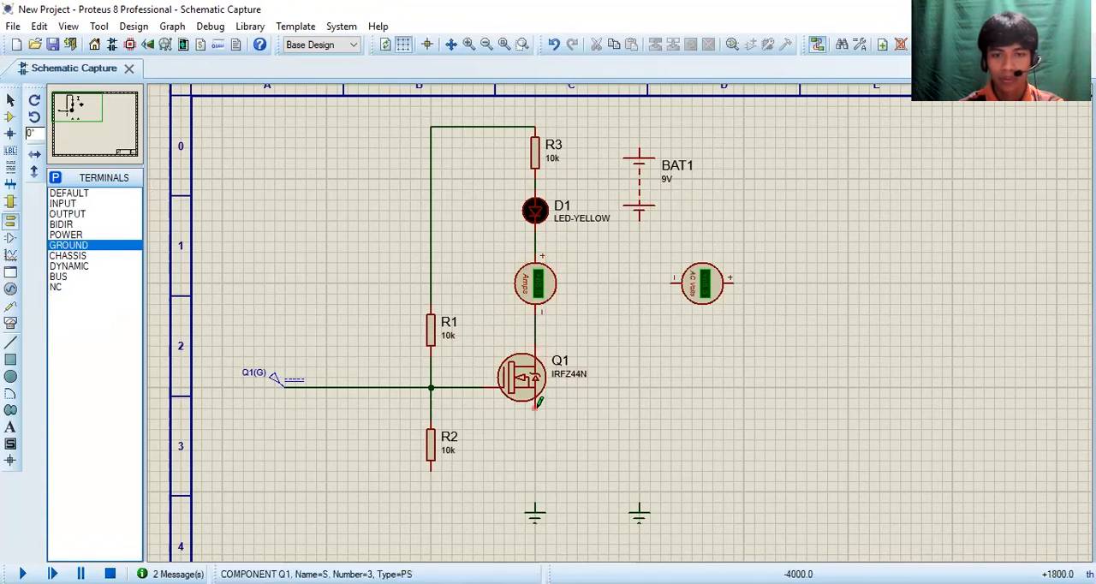
Step: Wire the MOSFET's source to the ground below it and join R2's lower end to that ground wire
left_click(536, 503)
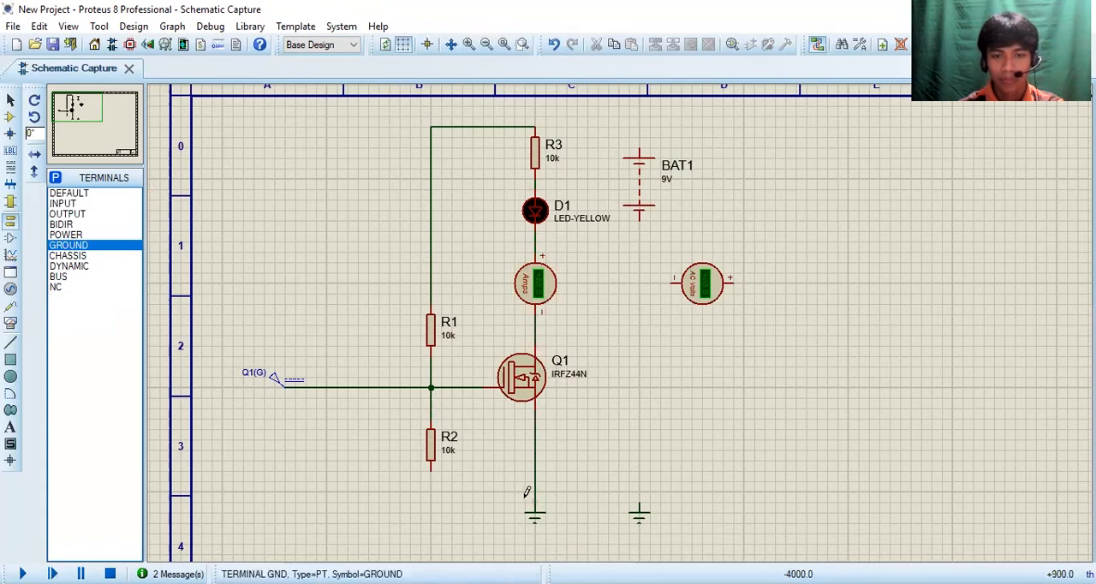
left_click(431, 471)
left_click(535, 491)
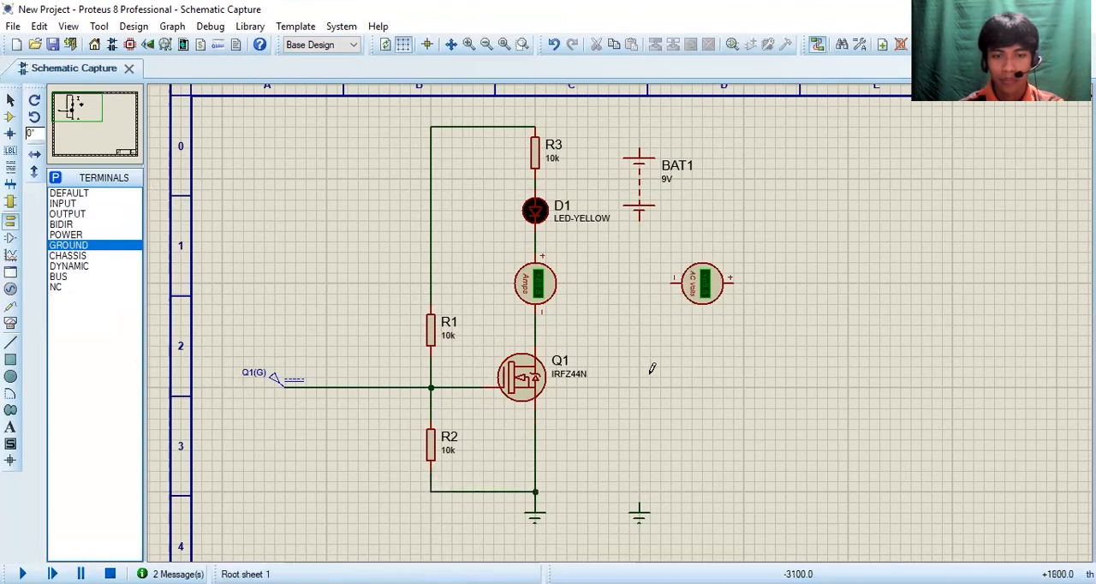
Step: Wire the battery's upper terminal to R3's top node and its lower terminal through the AC voltmeter to the remaining ground
left_click(535, 127)
left_click(640, 144)
left_click(642, 220)
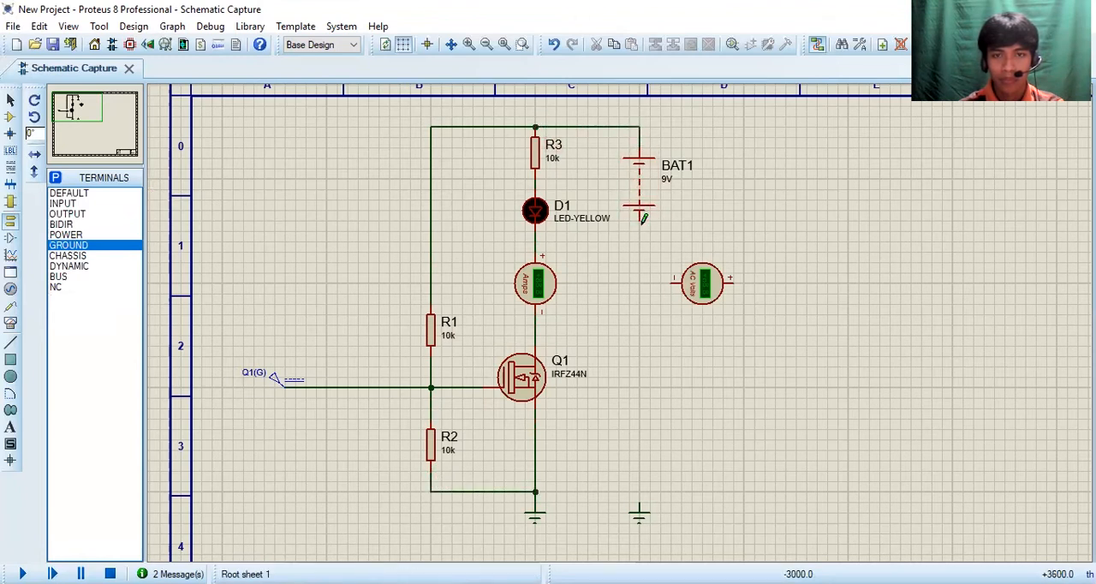
left_click(674, 282)
left_click(734, 283)
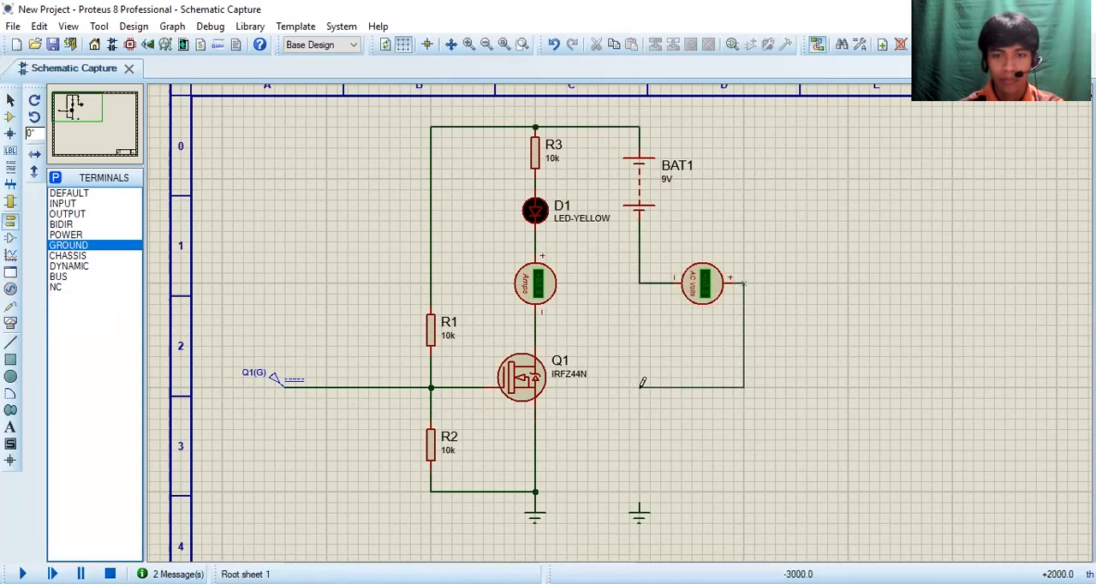
left_click(640, 503)
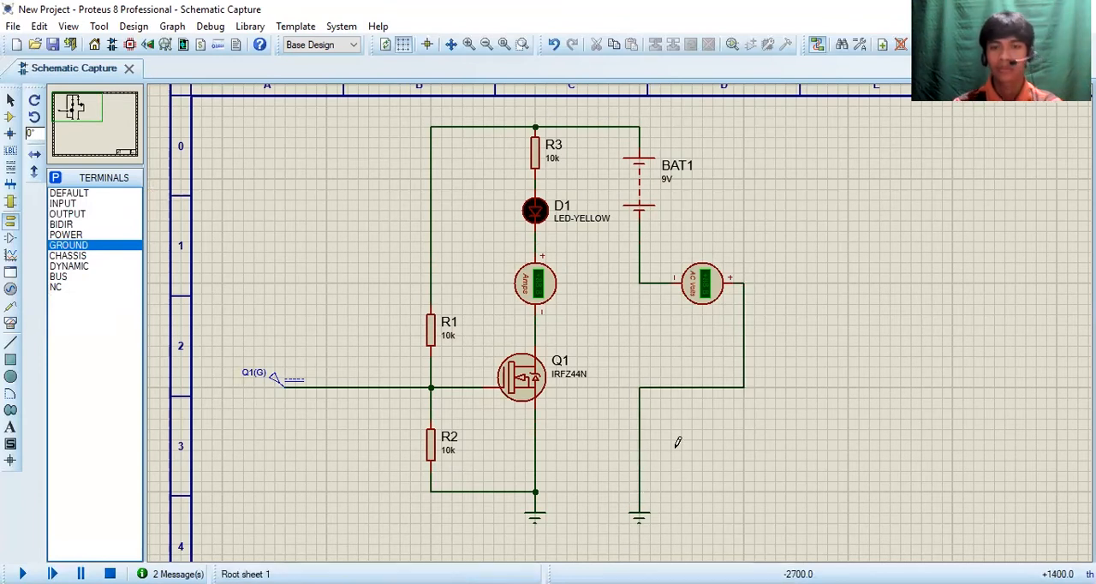
Step: Set the DC ammeter's display range to Milliamps
double_click(546, 304)
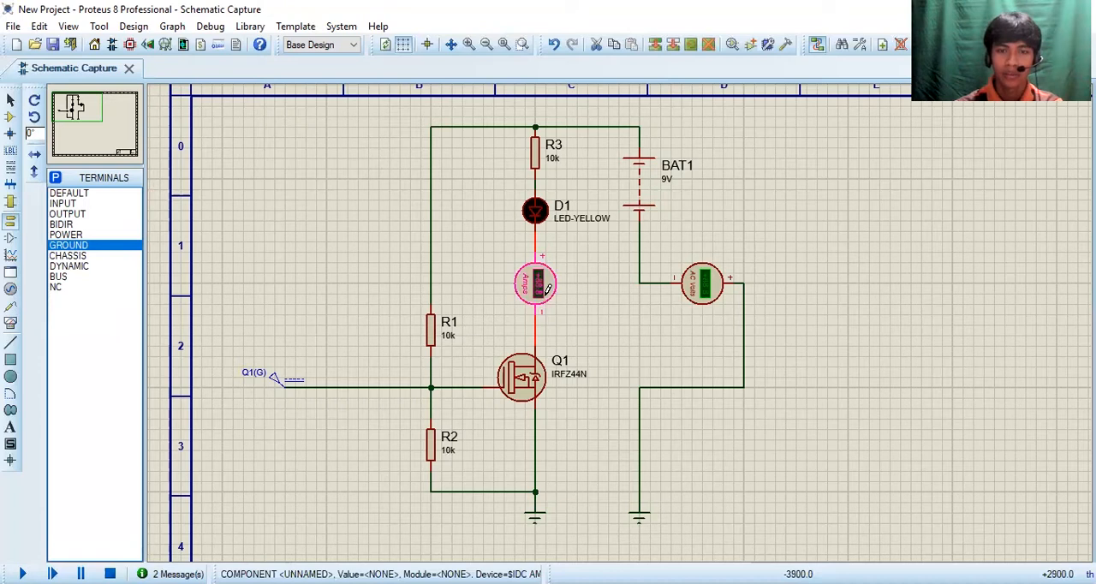
left_click(518, 239)
left_click(527, 285)
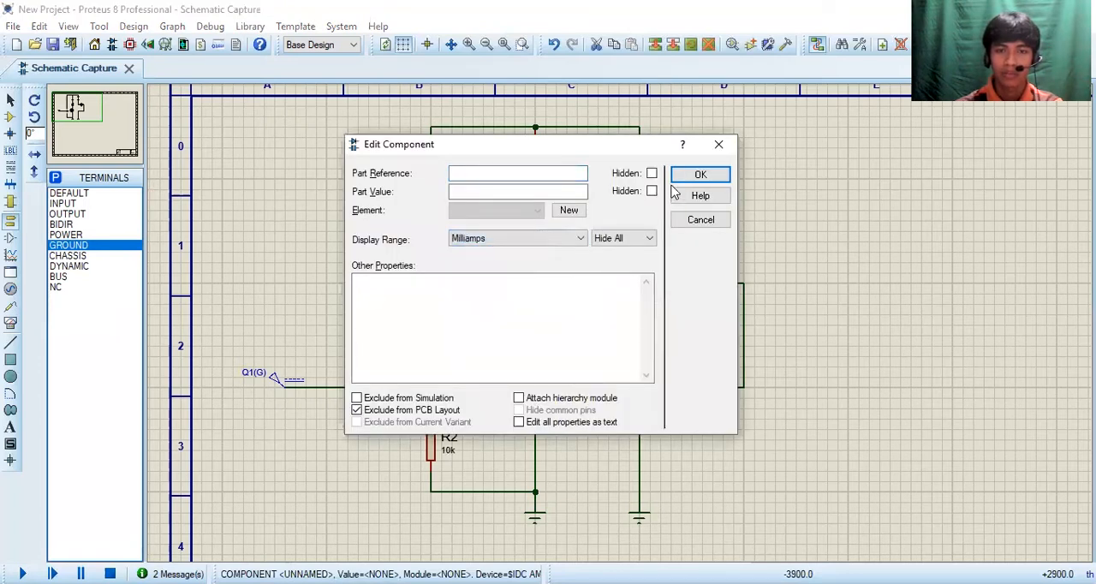
left_click(700, 174)
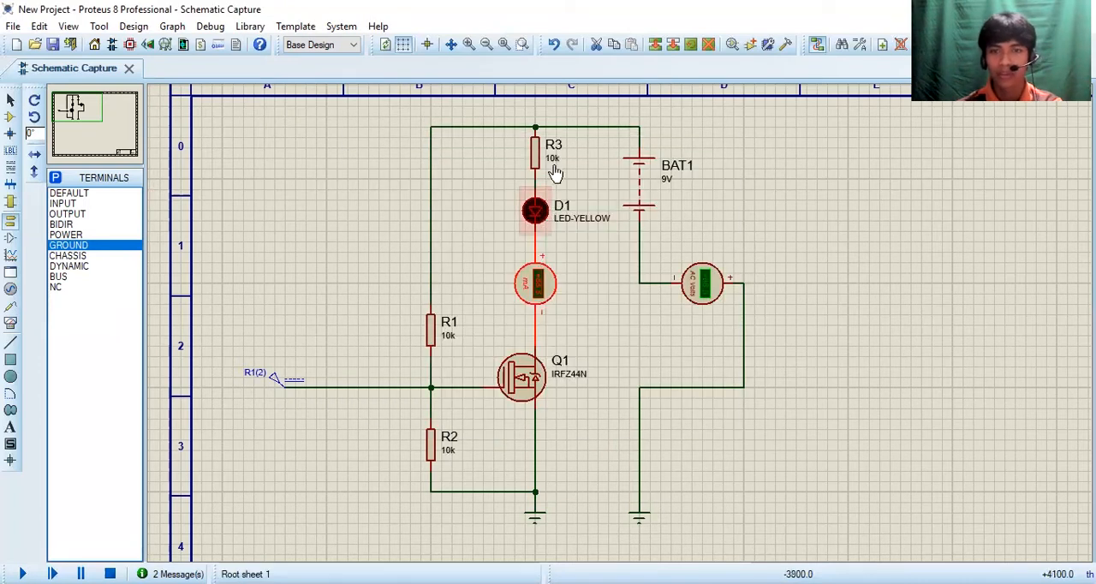
Step: Set R1's value to 470 and the values of R2 and R3 to 1k
left_click(450, 336)
double_click(449, 336)
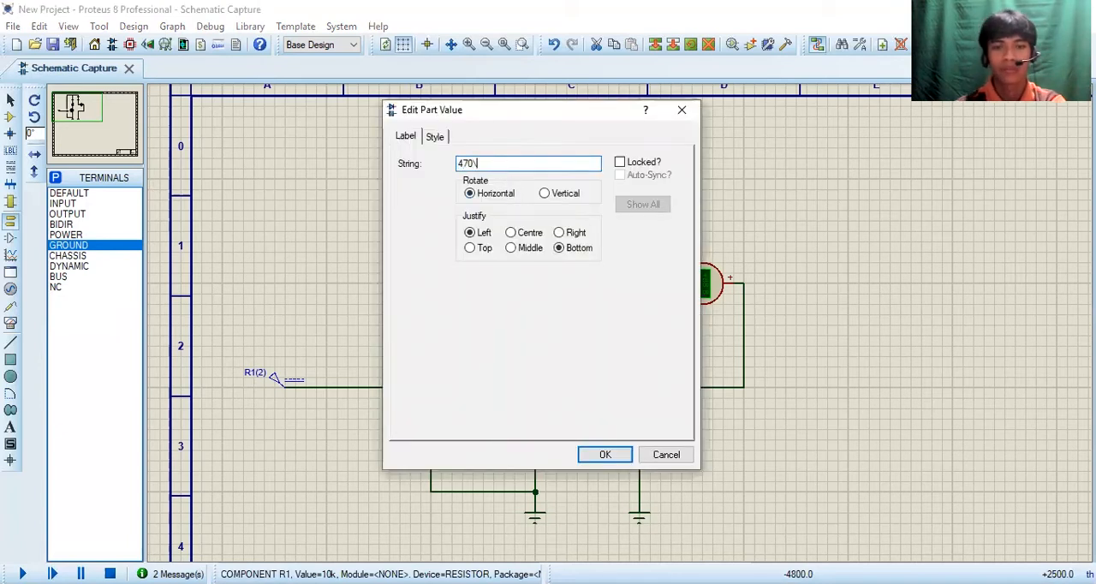
key("Return")
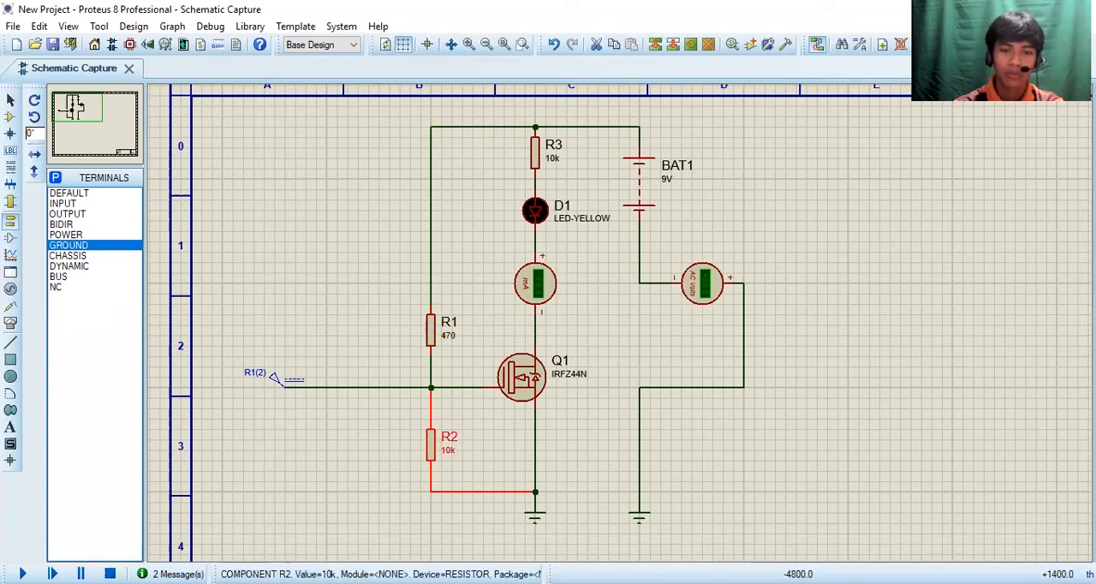
double_click(447, 451)
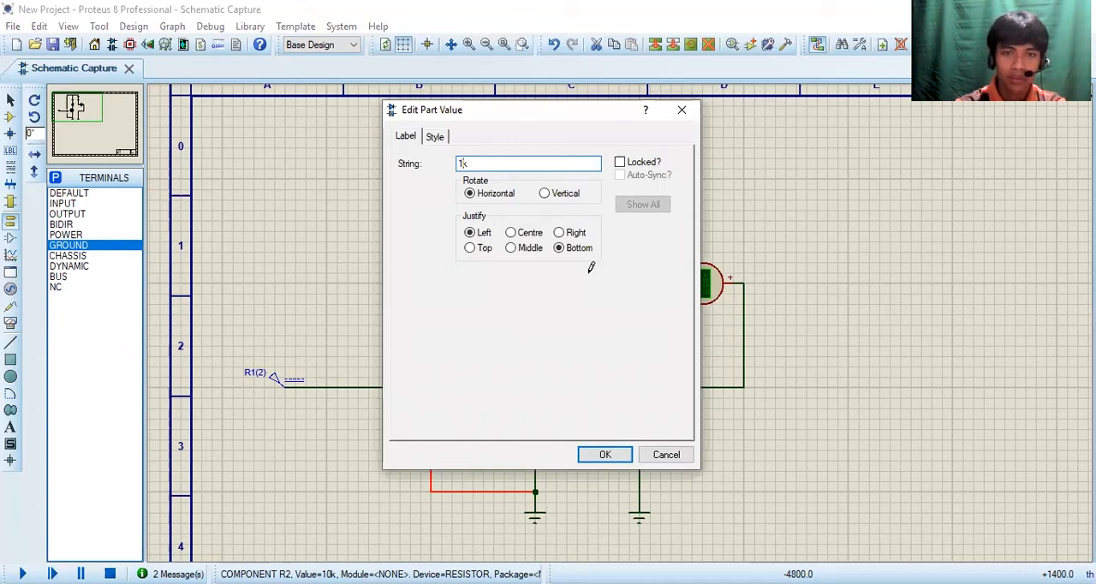
key("Return")
double_click(559, 161)
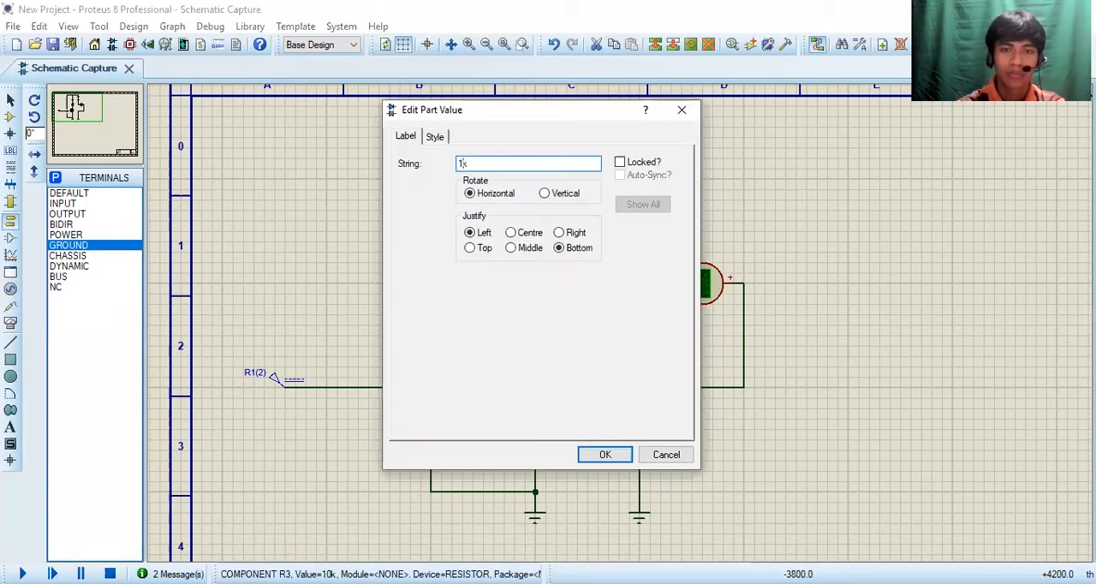
type("1k")
key("Return")
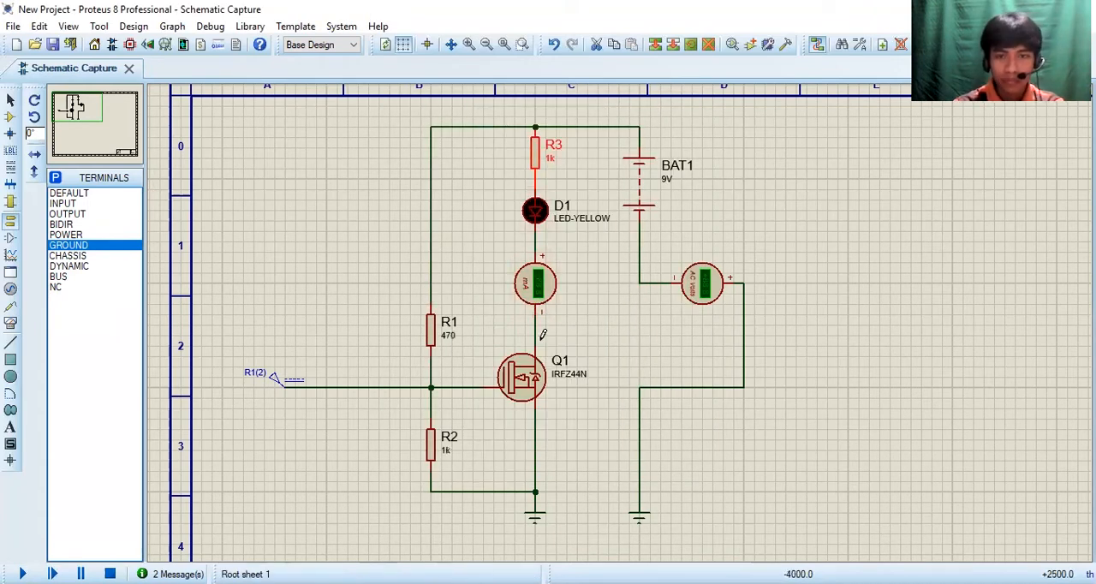
Step: Set the DC generator's voltage to 0 V, and run and stop the simulation
left_click(275, 385)
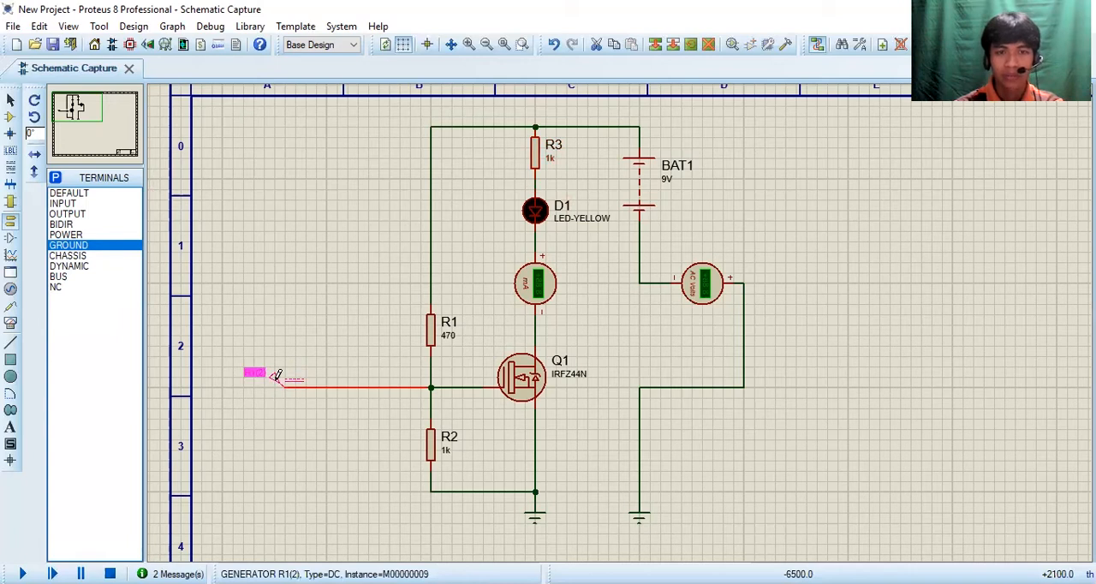
left_click(275, 381)
left_click(604, 462)
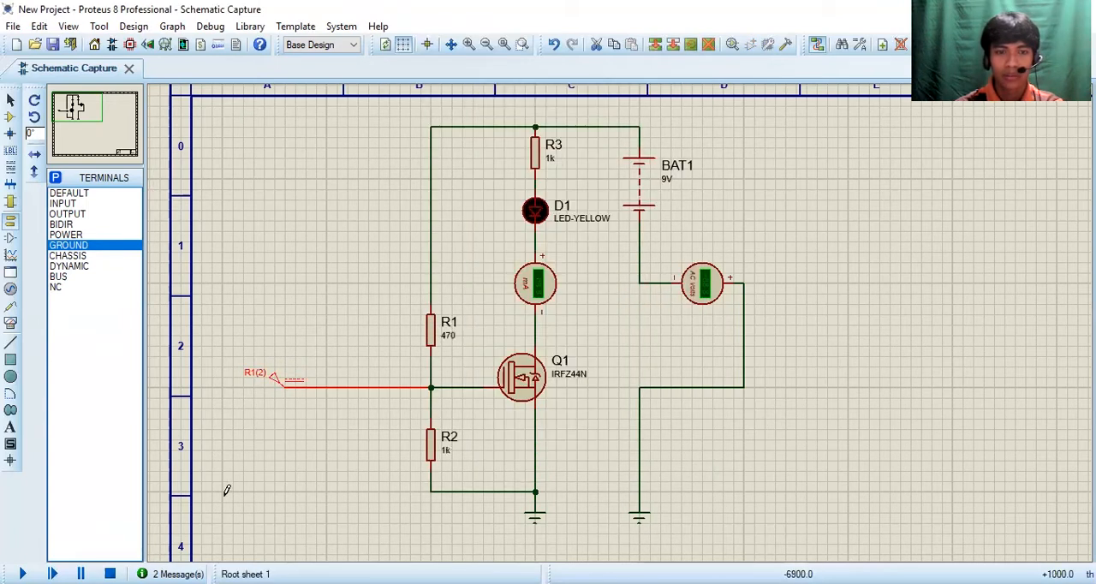
left_click(23, 574)
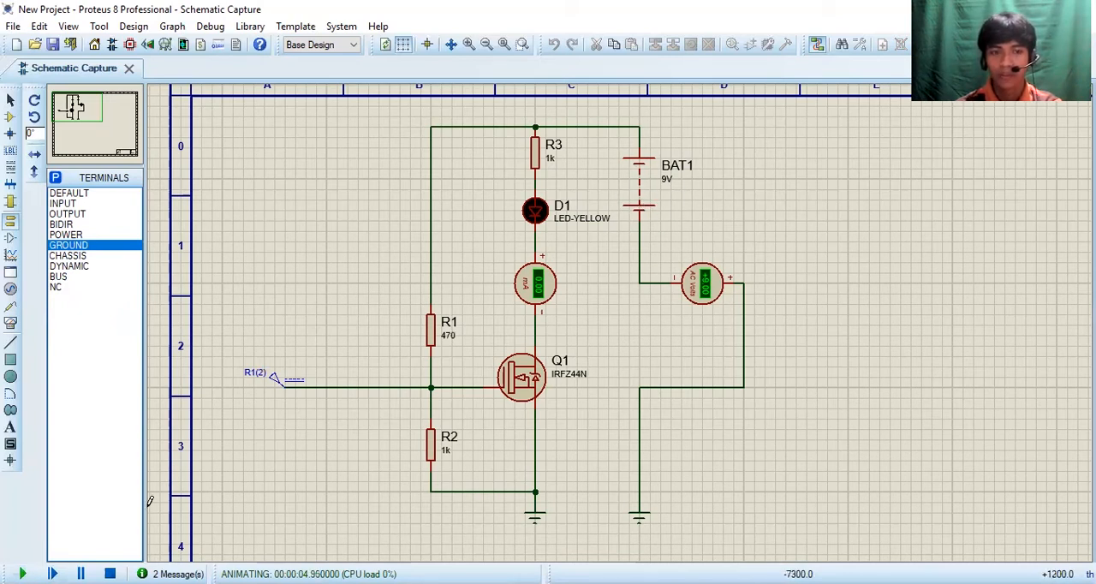
left_click(109, 573)
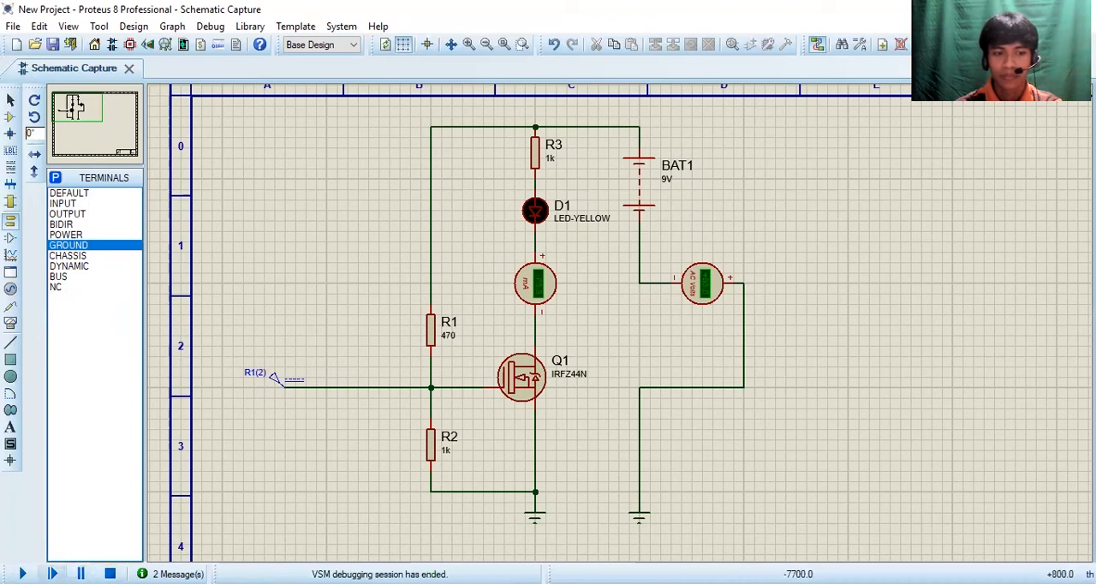
Step: Set the DC generator's voltage to 2 V, and run and stop the simulation
double_click(289, 379)
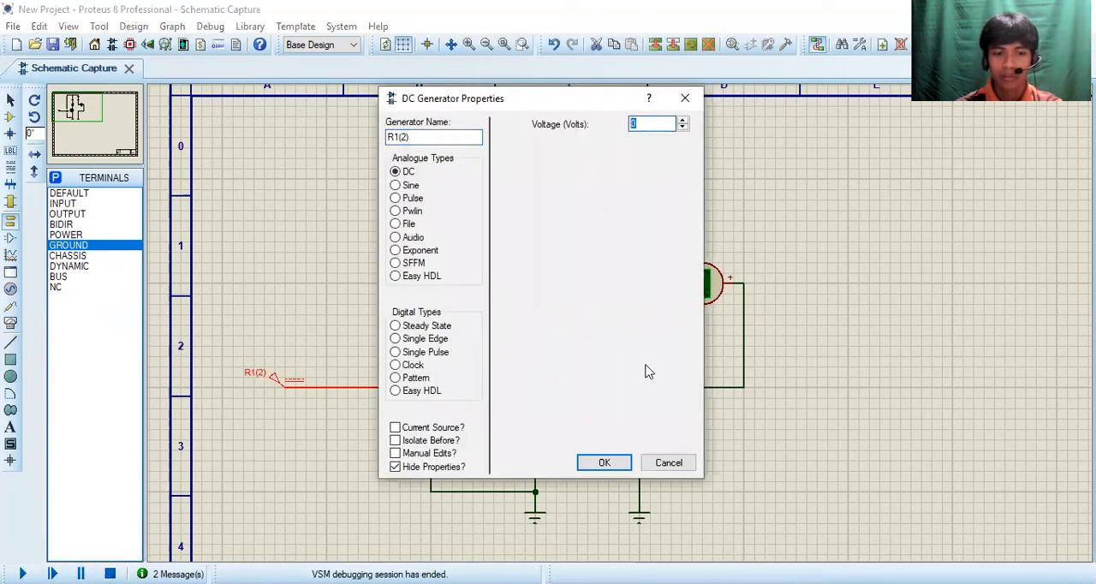
left_click(599, 462)
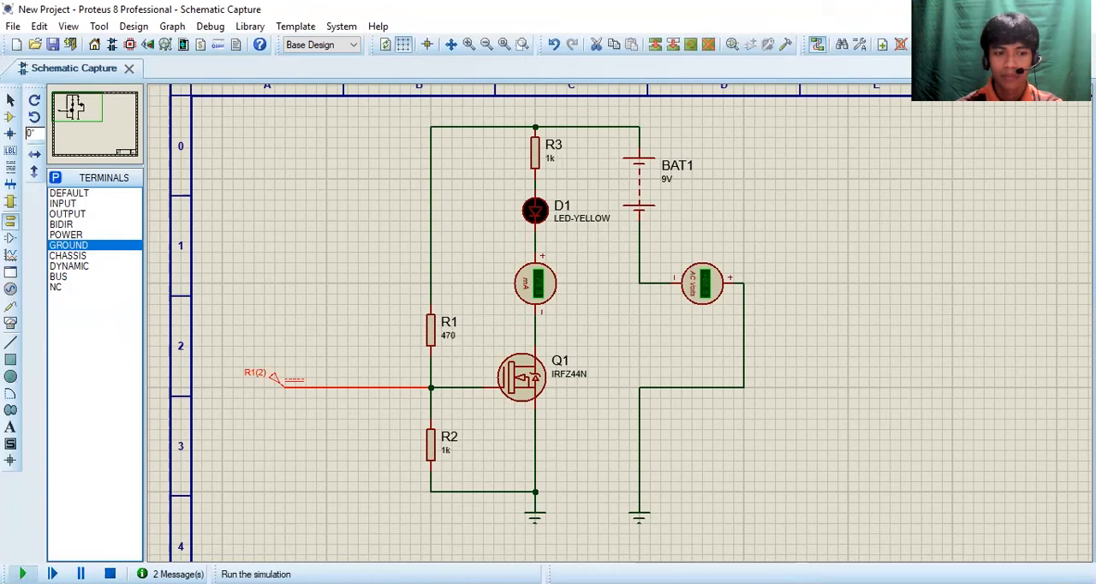
left_click(22, 574)
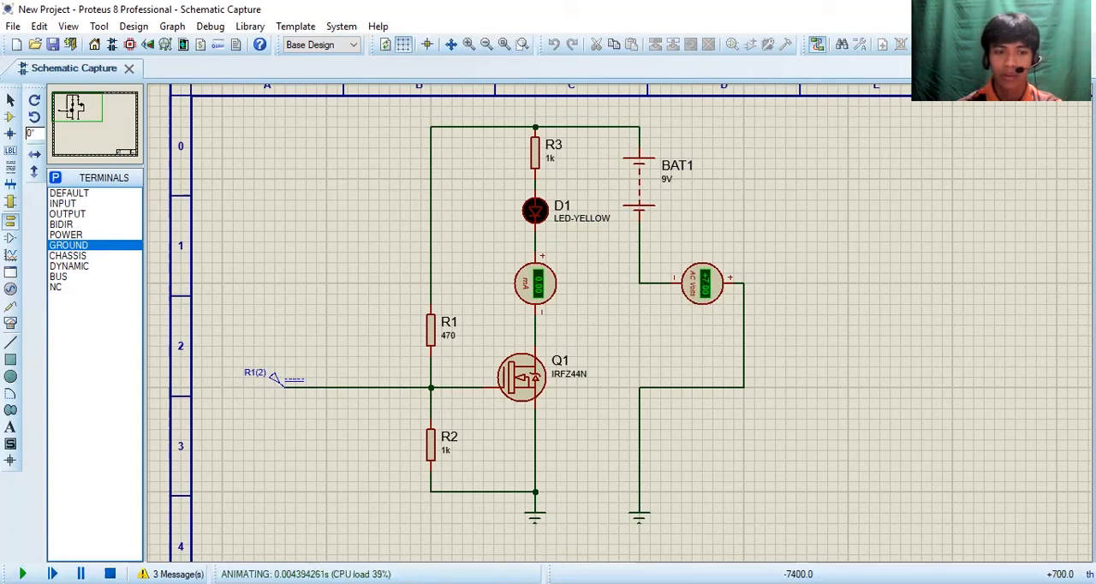
left_click(109, 573)
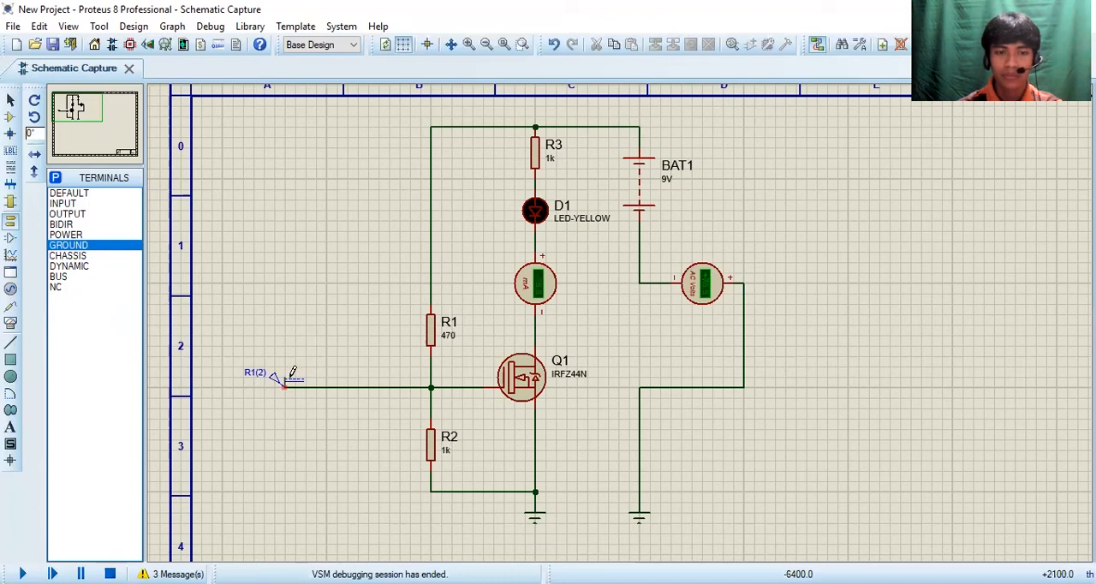
Step: Raise the DC generator's voltage above 2 V, and run and stop the simulation
left_click(10, 100)
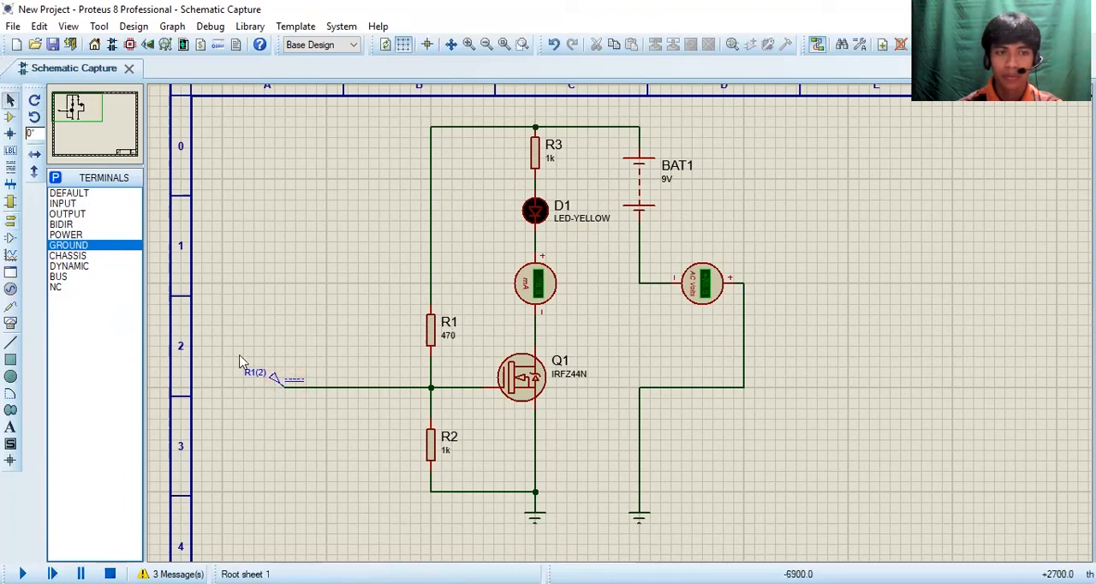
double_click(281, 378)
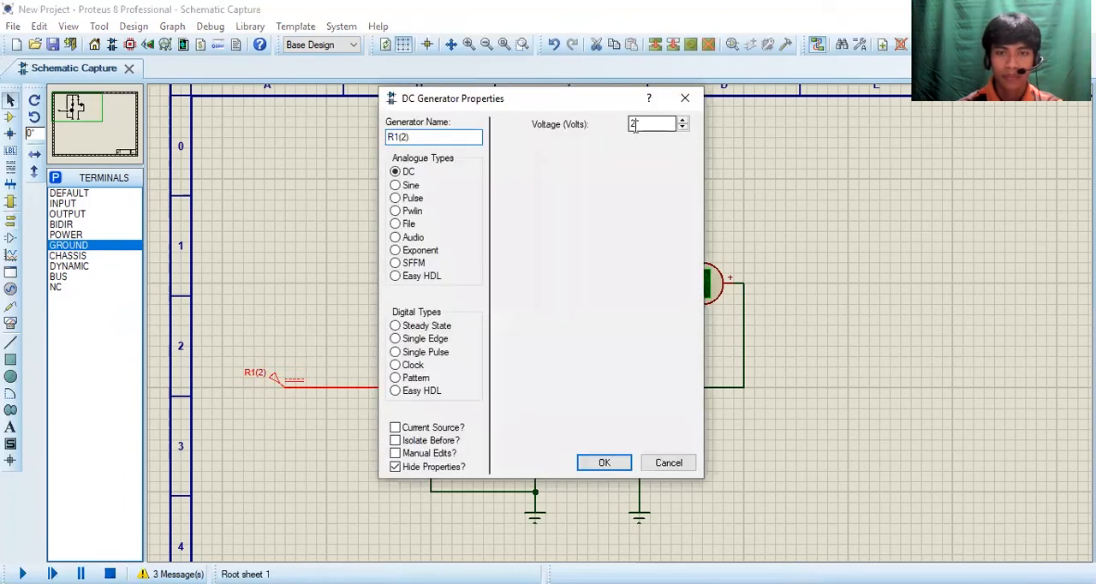
key("Return")
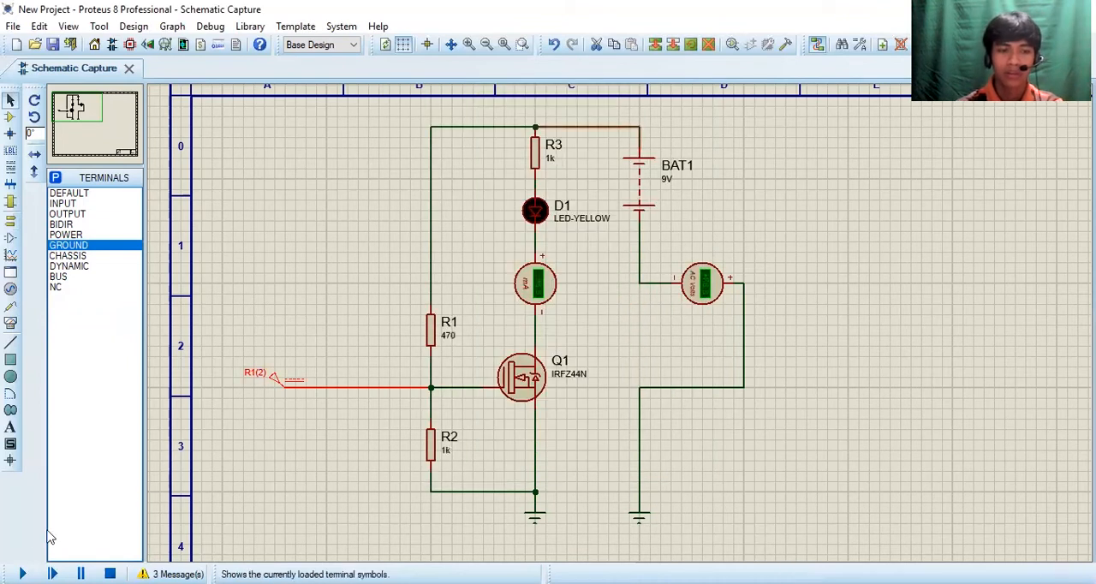
left_click(22, 573)
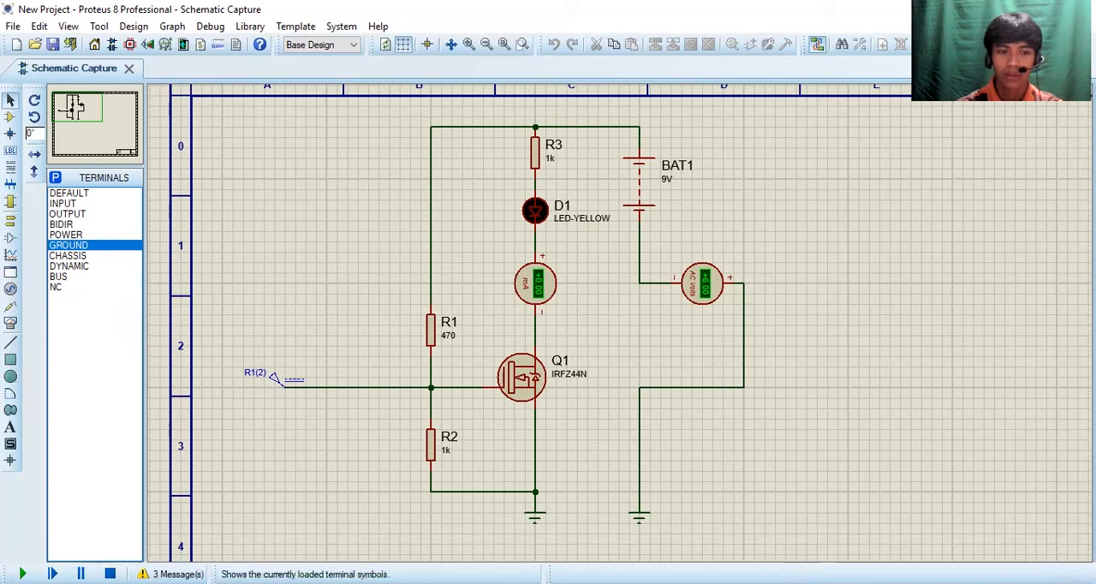
left_click(109, 574)
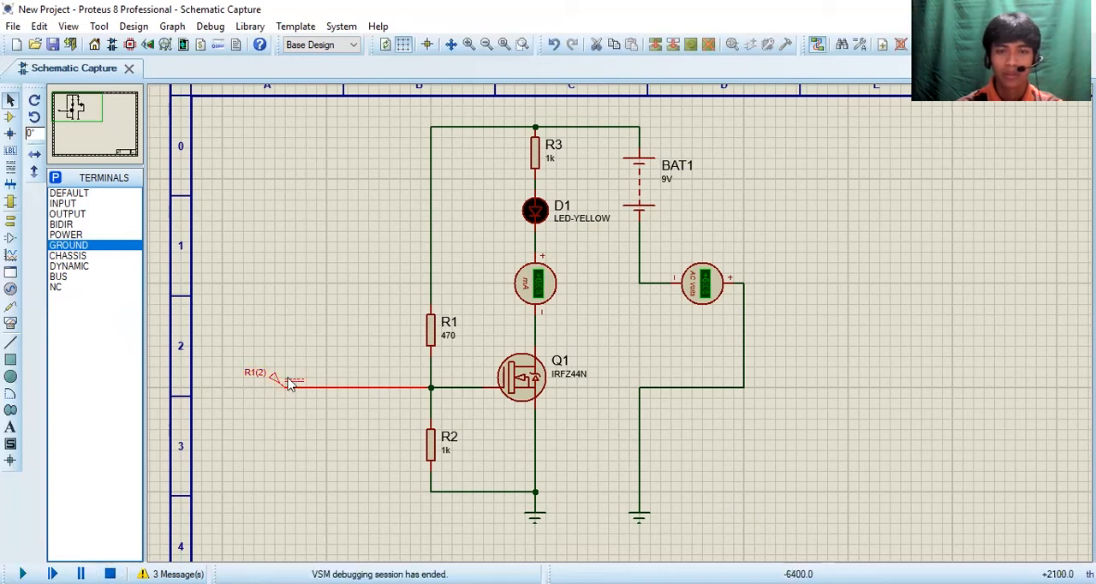
Step: Set the DC generator's voltage to 4.5 V and run the simulation twice, stopping it after each run
double_click(291, 386)
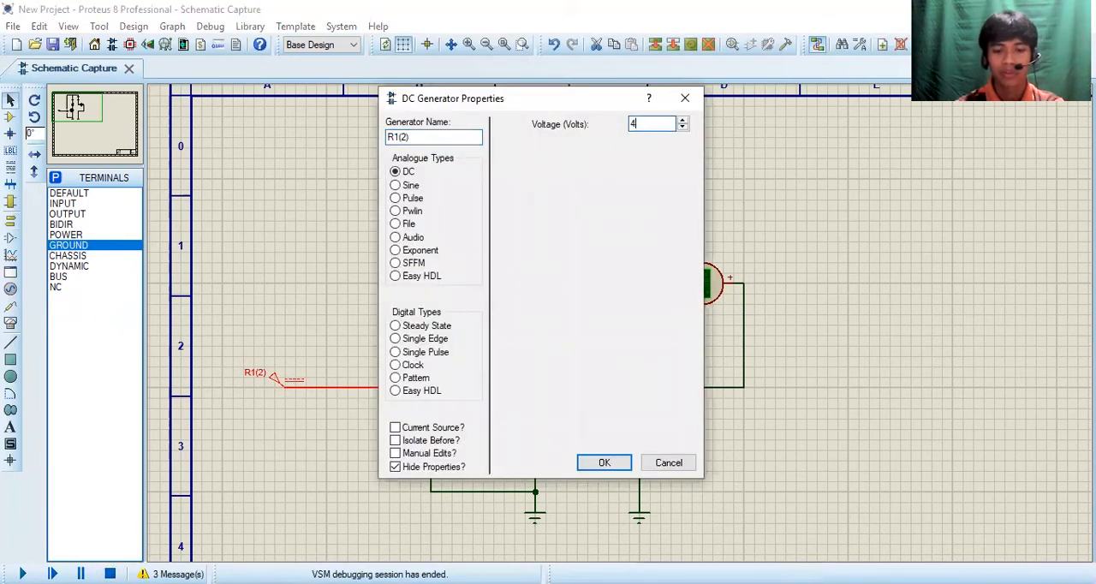
type("4.5")
key("Return")
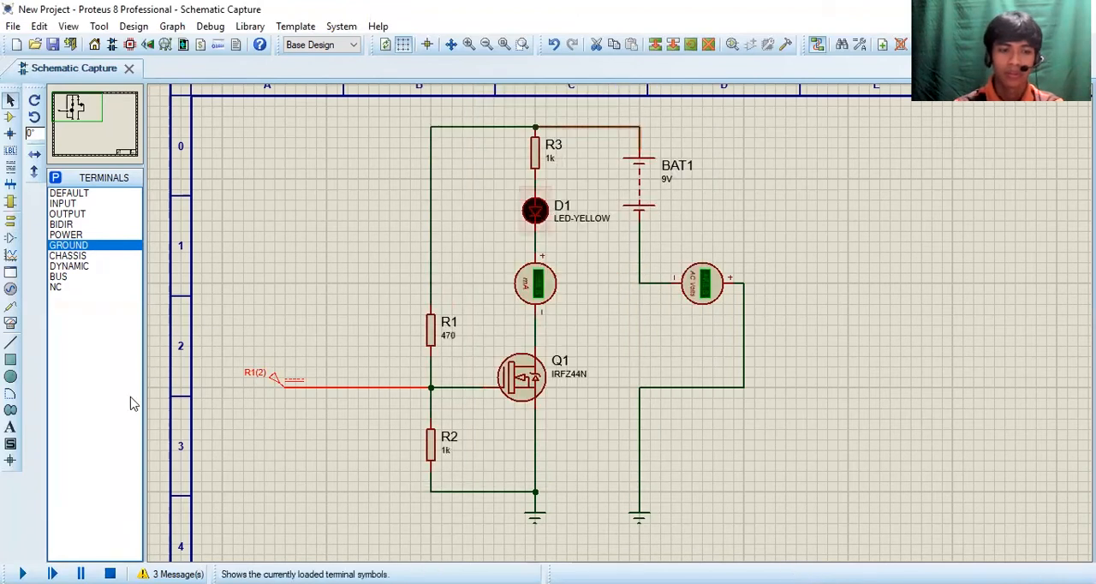
left_click(22, 573)
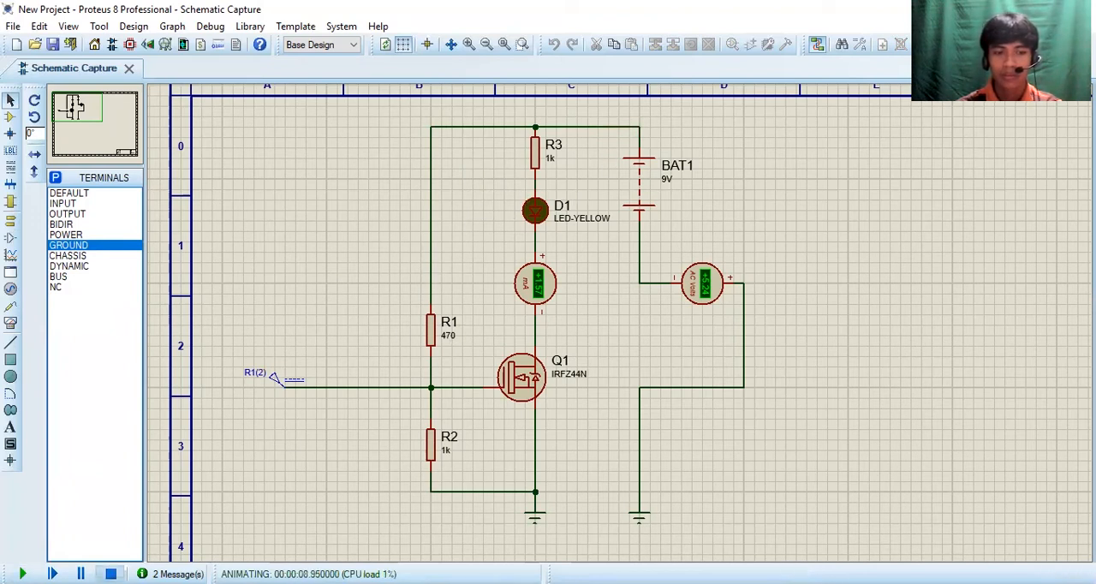
left_click(111, 574)
key("F12")
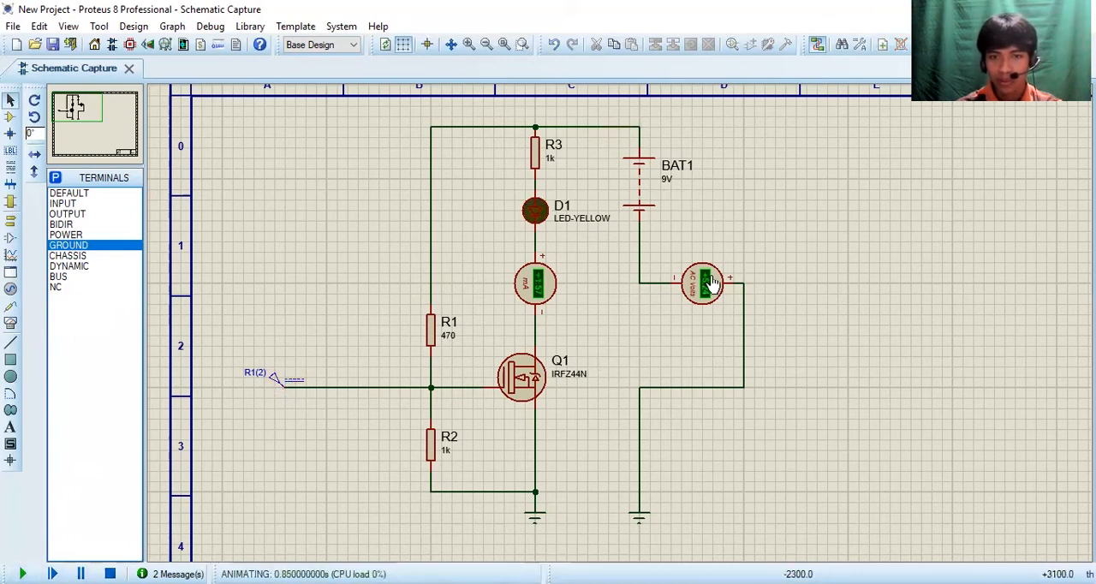
left_click(110, 574)
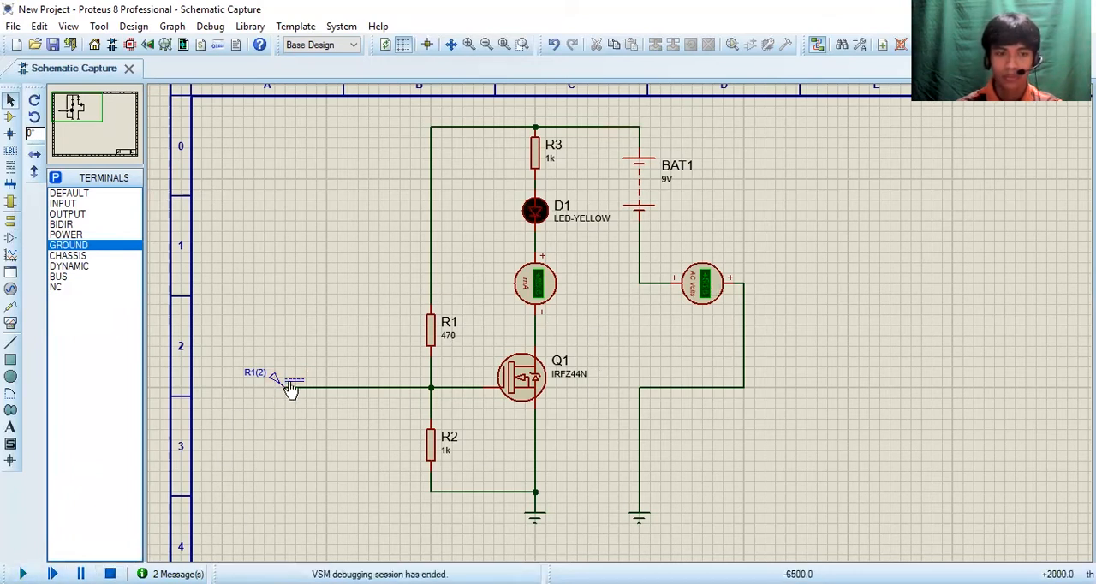
Step: Set the DC generator's voltage to 5 V, and run and stop the simulation
left_click(291, 388)
left_click(290, 388)
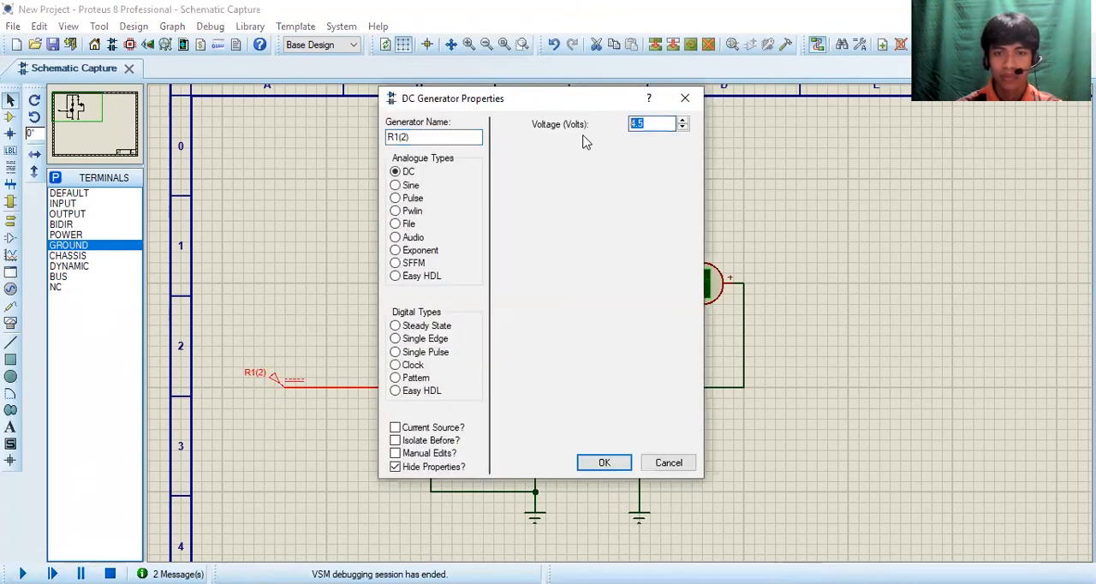
key("Return")
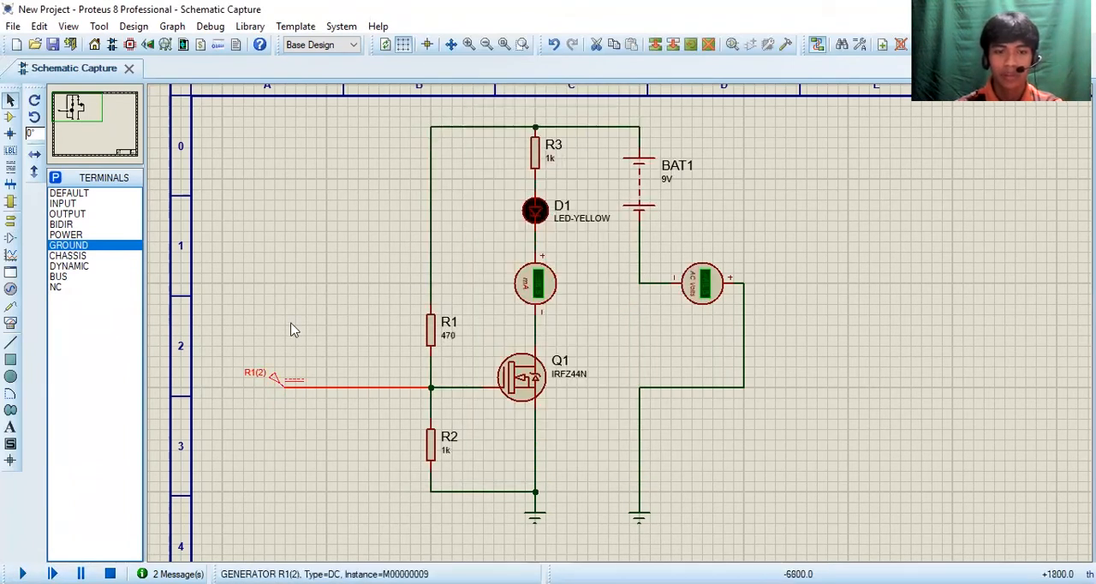
left_click(291, 381)
left_click(606, 464)
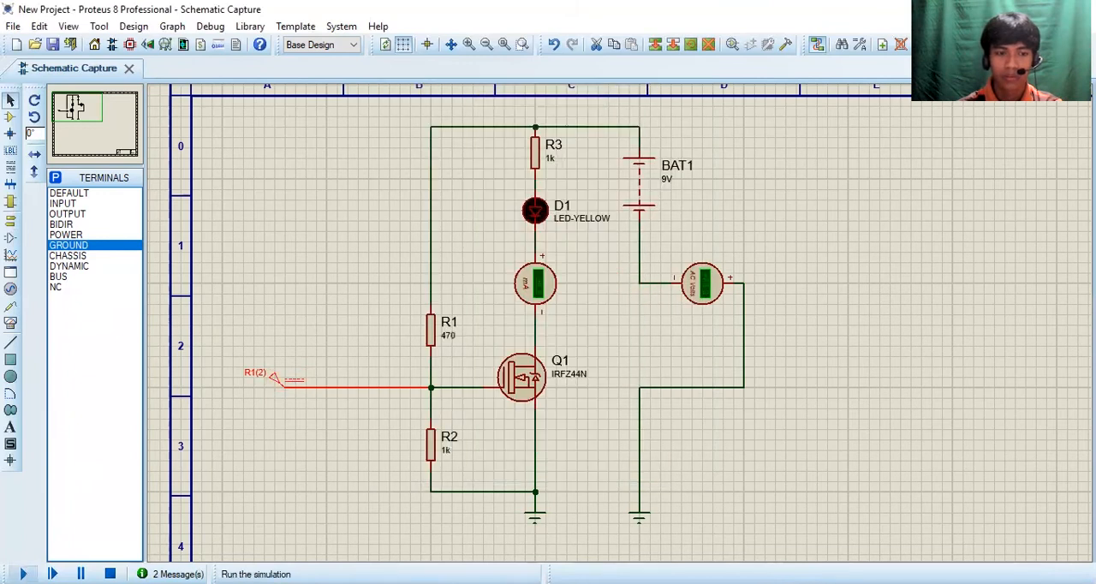
key("F12")
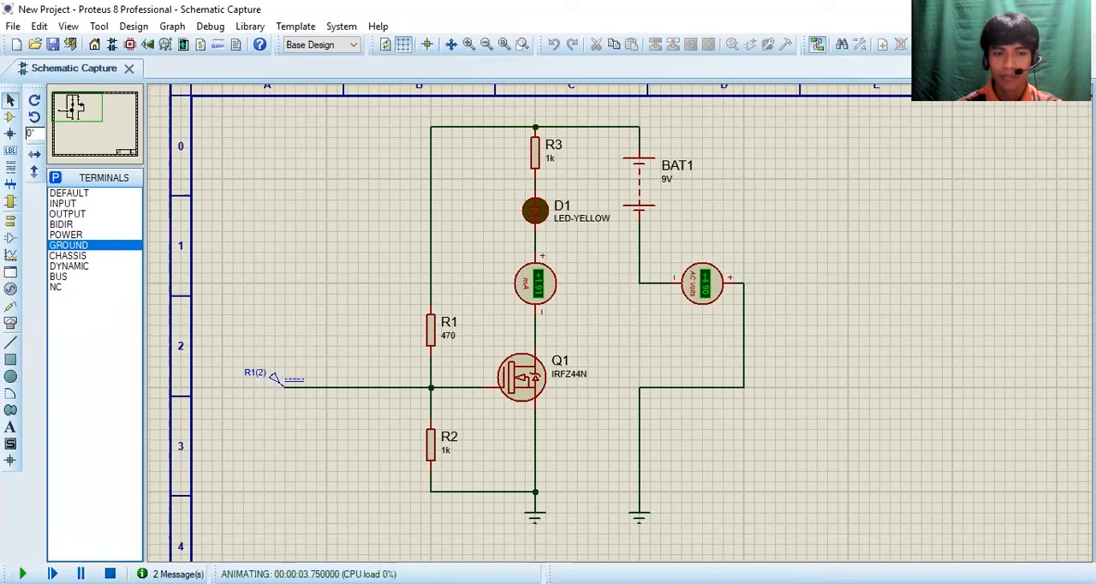
left_click(110, 573)
Step: Set the DC generator's voltage to 8 V, and run and stop the simulation
double_click(296, 382)
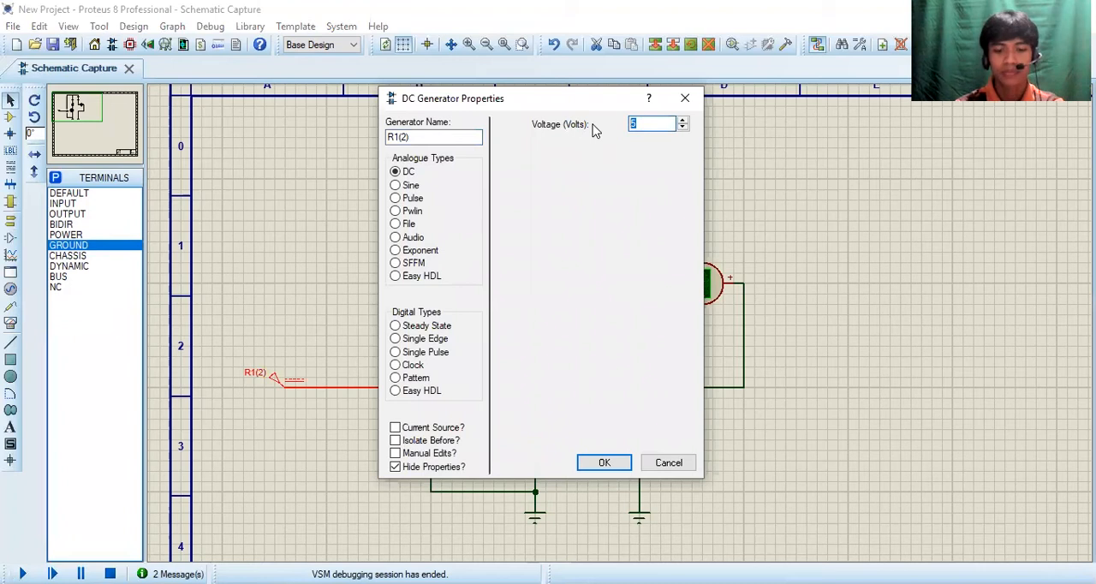
type("8")
key("Return")
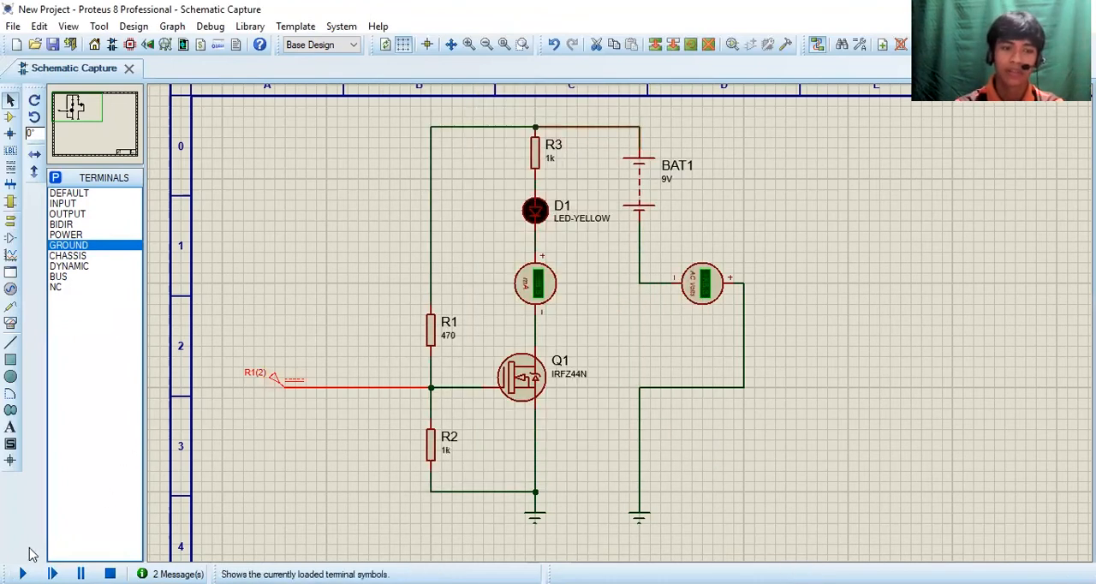
left_click(22, 574)
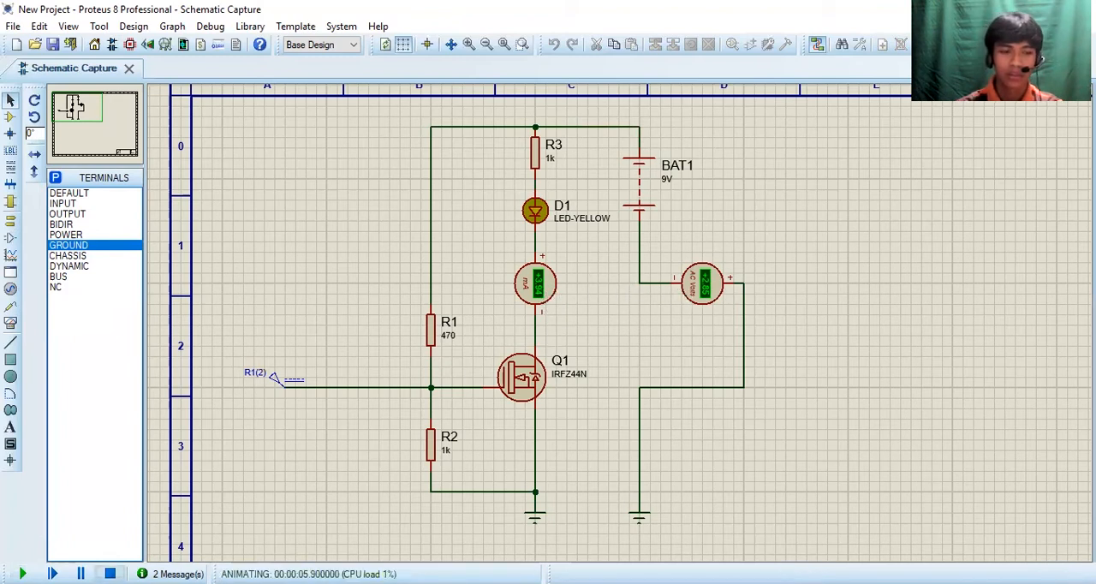
left_click(109, 573)
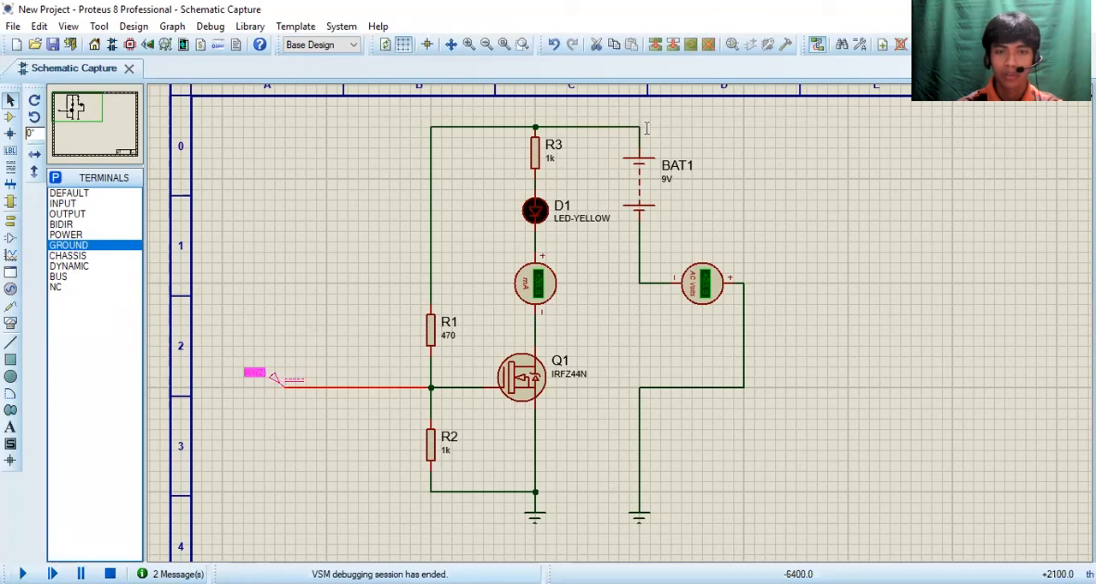
Step: Set the DC generator's voltage to 12 V and run the simulation
left_click_drag(646, 125, 629, 131)
type("12")
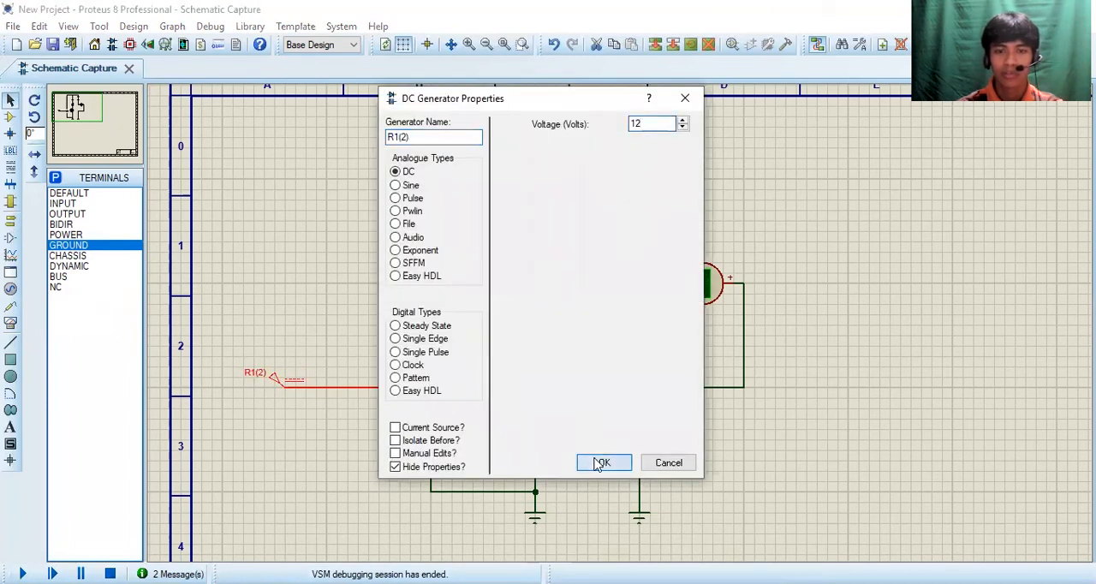
left_click(599, 463)
left_click(22, 574)
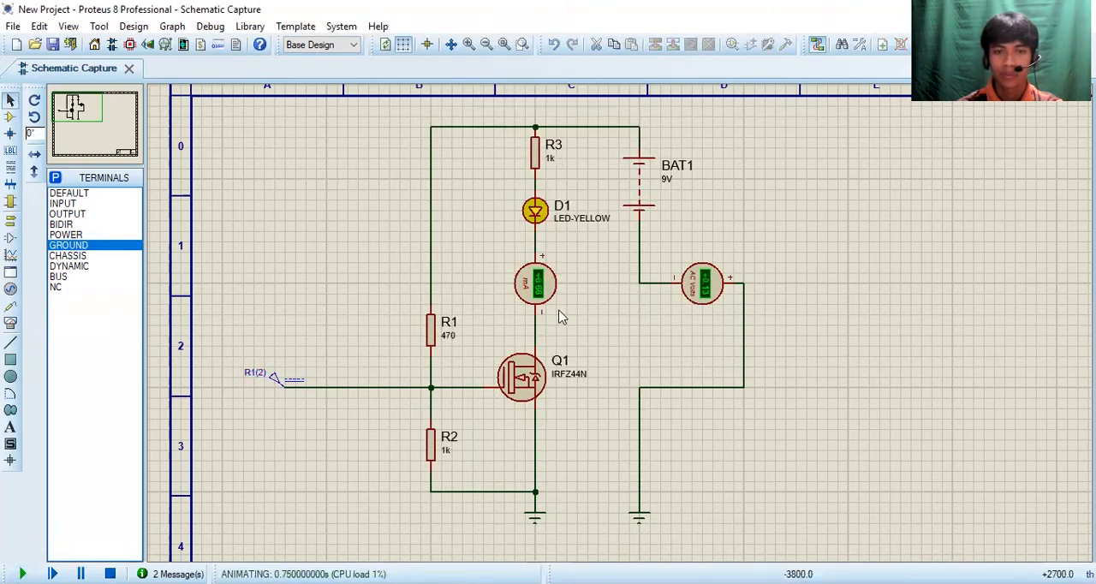